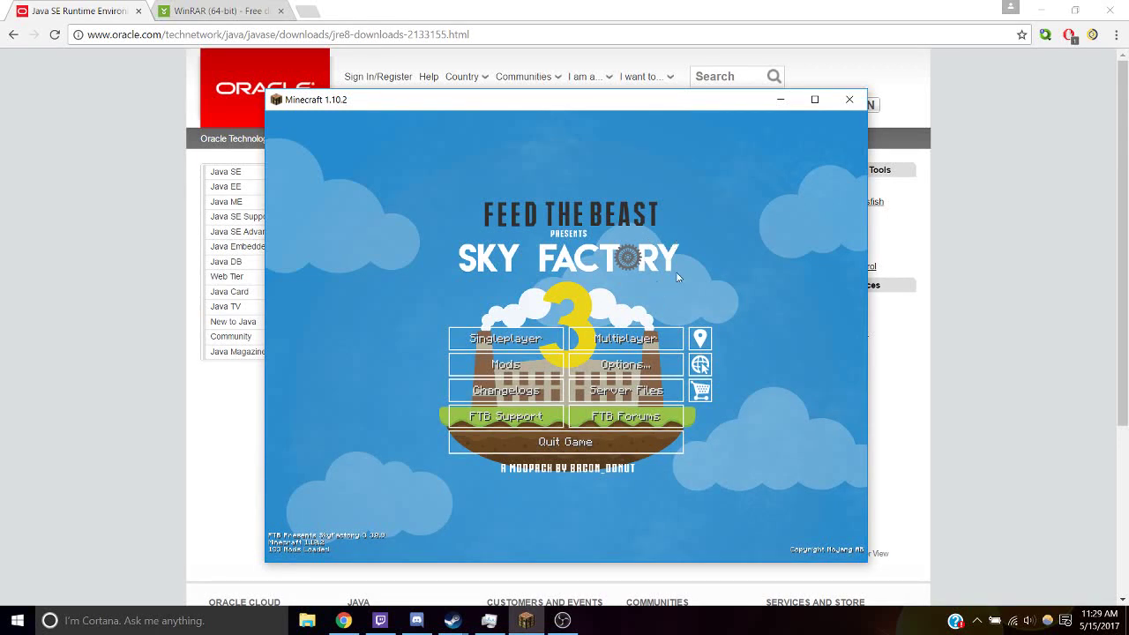
Step: Open the modpack's server files on the Feed The Beast site and go to the SkyFactory 3 overview page
left_click(622, 399)
left_click(459, 309)
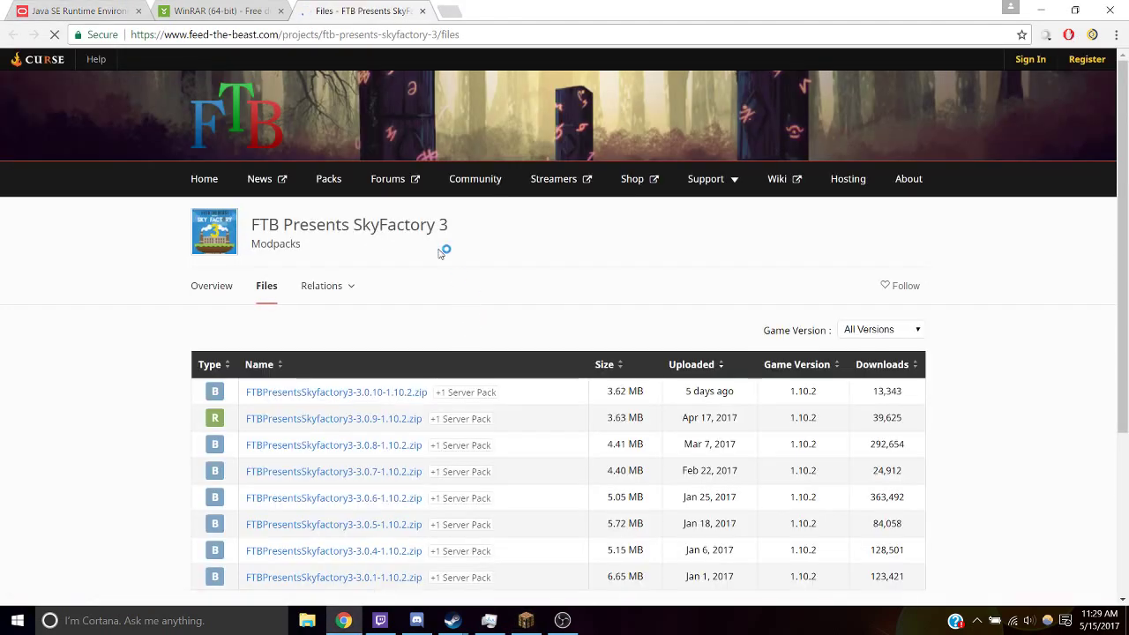
scroll(281, 266, "down", 1)
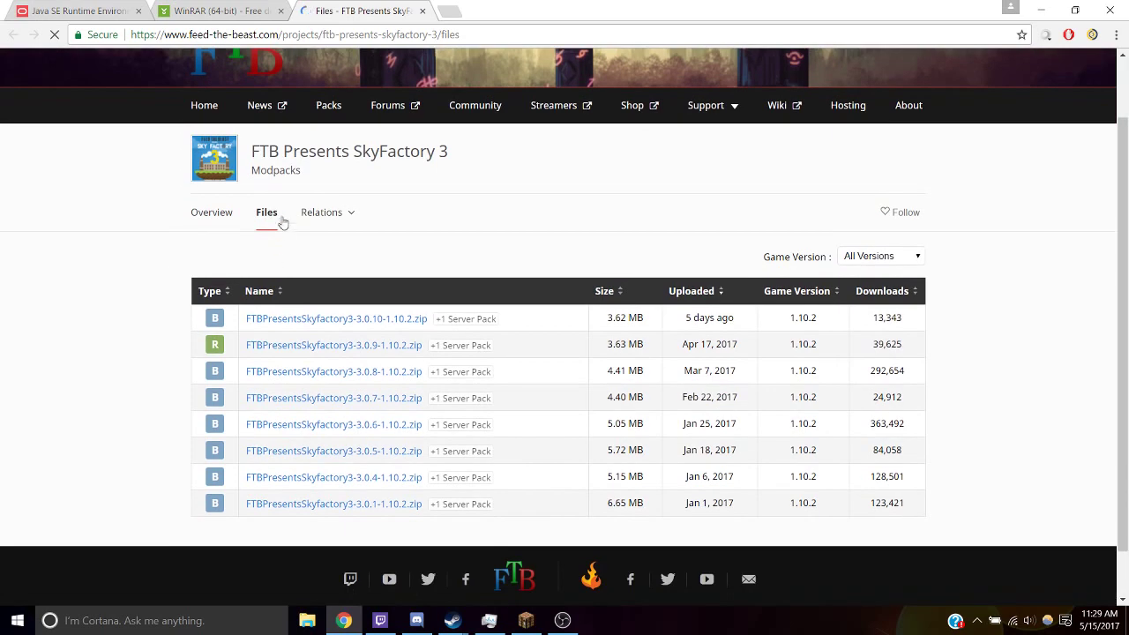
left_click(217, 215)
Step: Download the FTBPresentsSkyfactory3Server_3.0.9.zip Minecraft 1.10 server pack from its file page
scroll(224, 229, "down", 3)
scroll(224, 229, "down", 1)
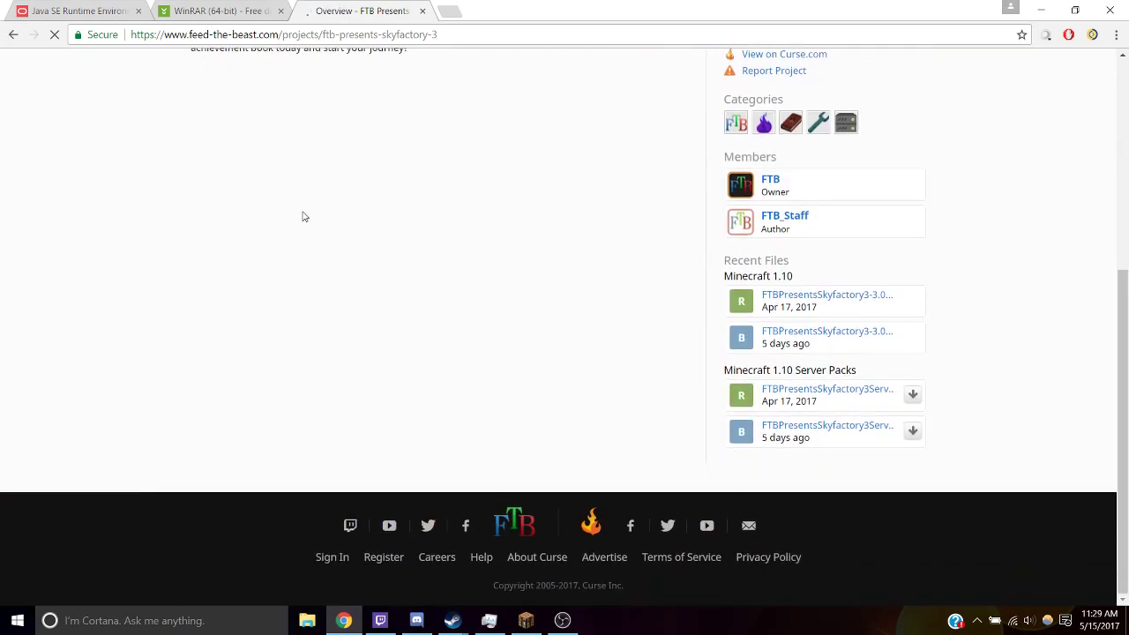
left_click_drag(718, 373, 877, 376)
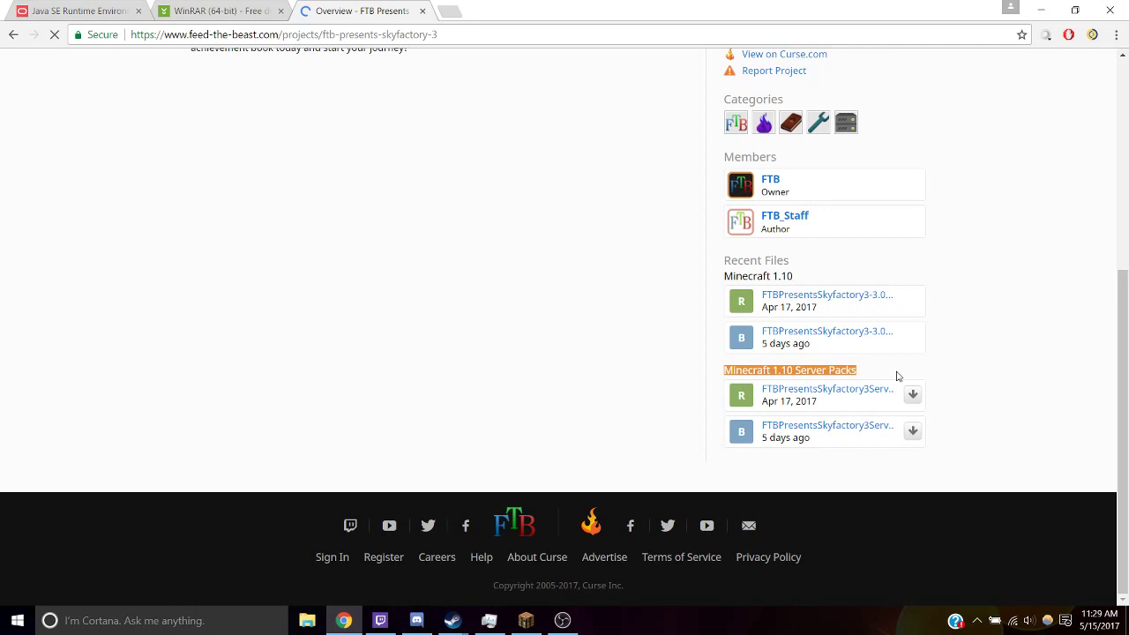
left_click(870, 381)
left_click(821, 391)
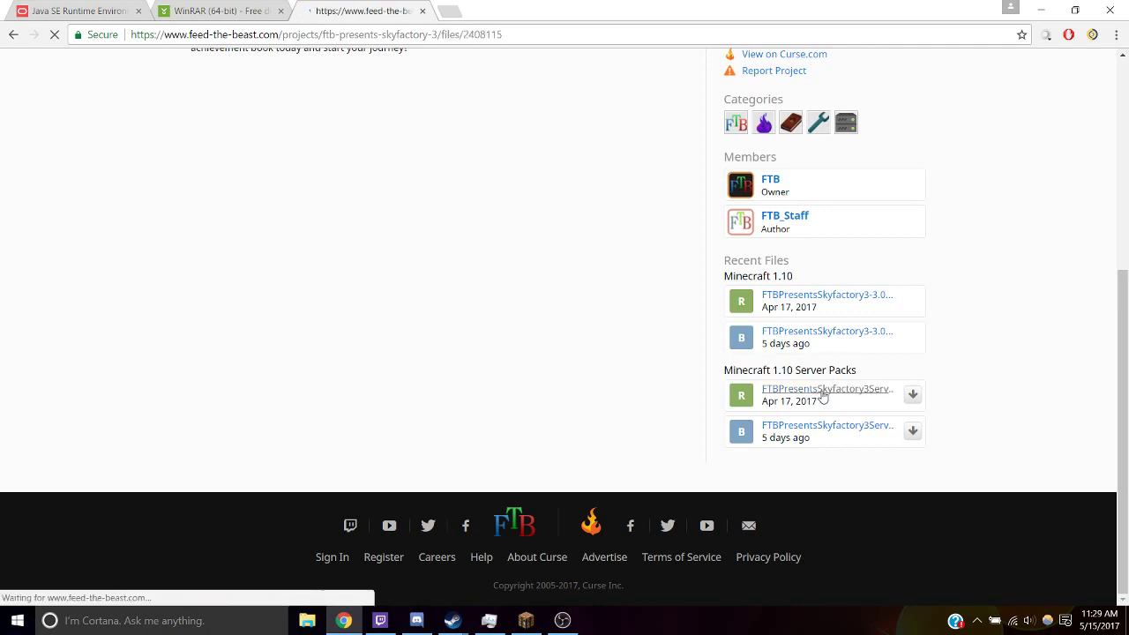
scroll(454, 289, "down", 1)
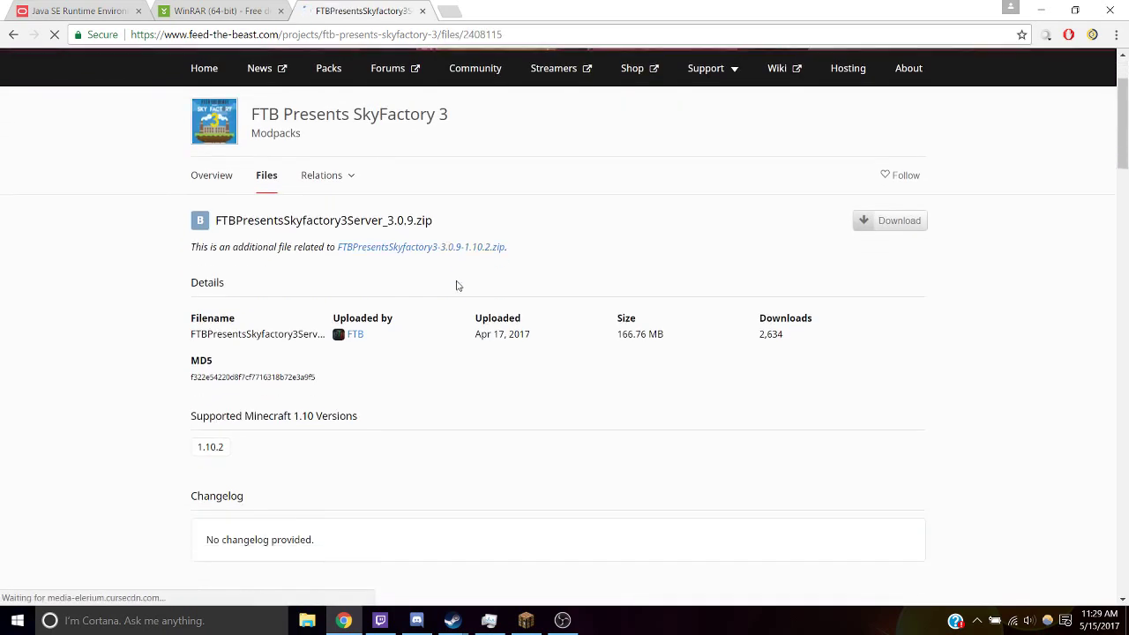
left_click(899, 221)
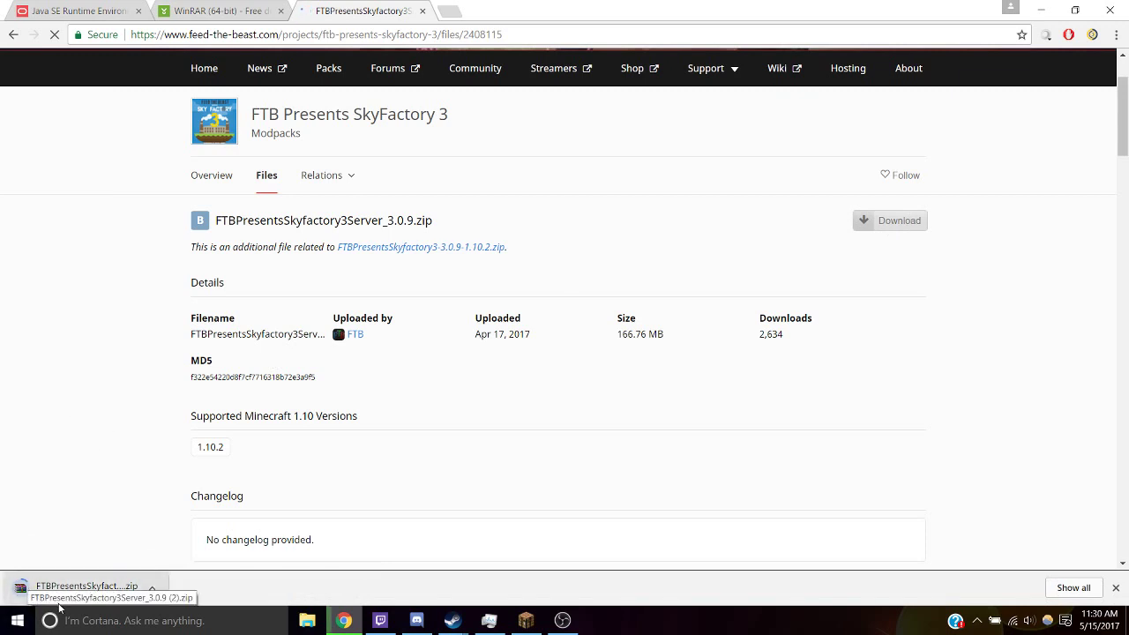
Step: Switch to the CNET WinRAR (64-bit) download tab while the server pack zip finishes downloading
left_click(212, 11)
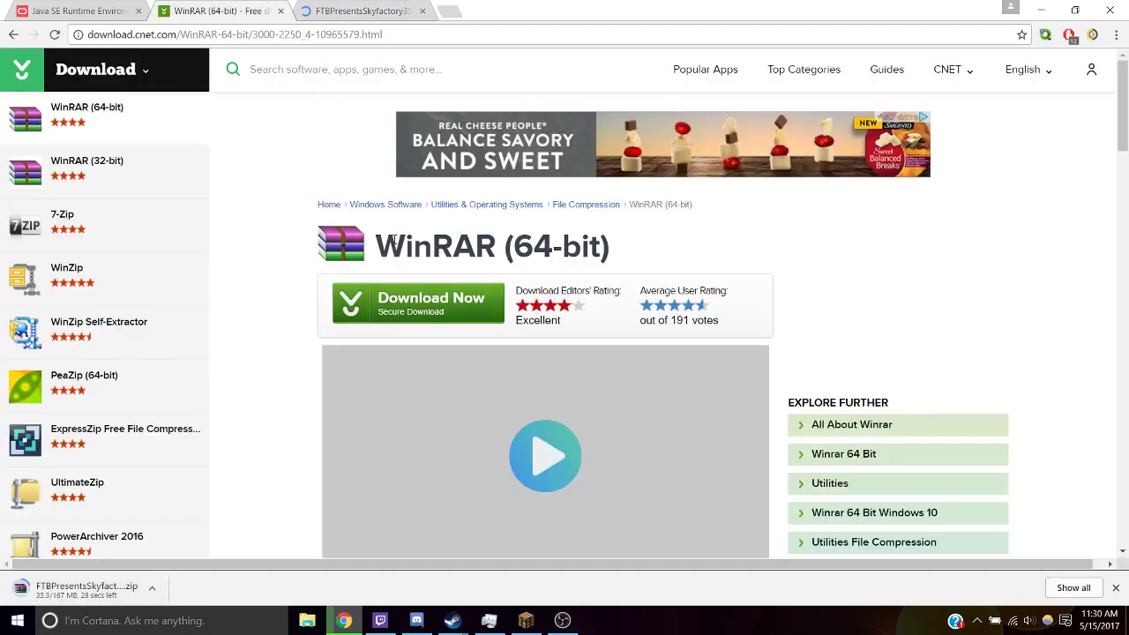
scroll(330, 259, "down", 2)
scroll(397, 256, "up", 2)
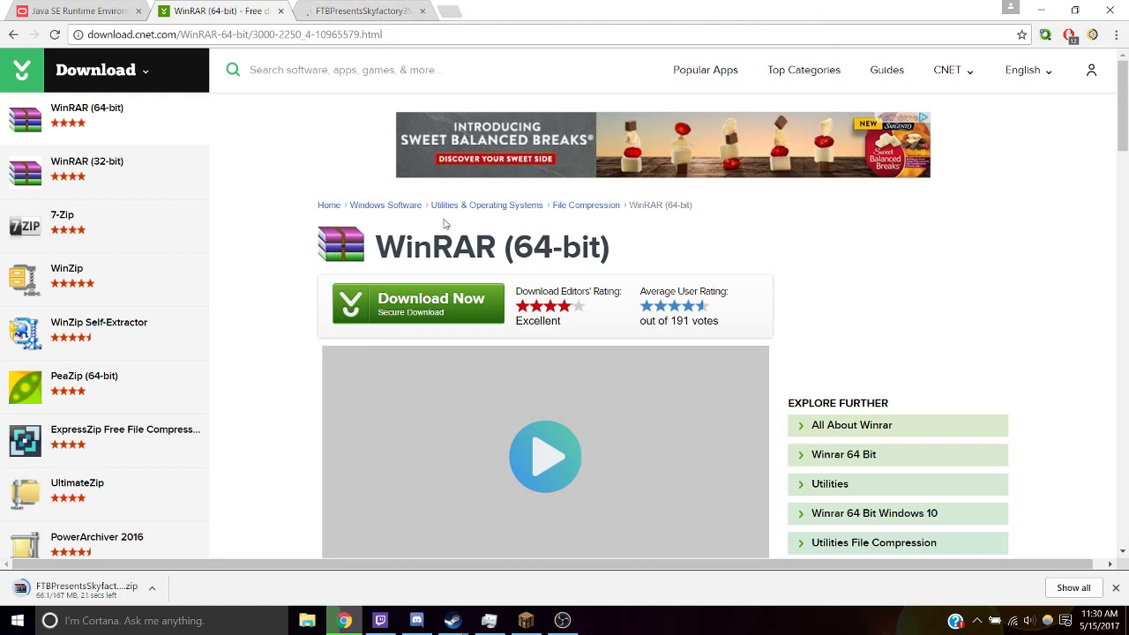
left_click_drag(622, 262, 306, 234)
left_click(769, 251)
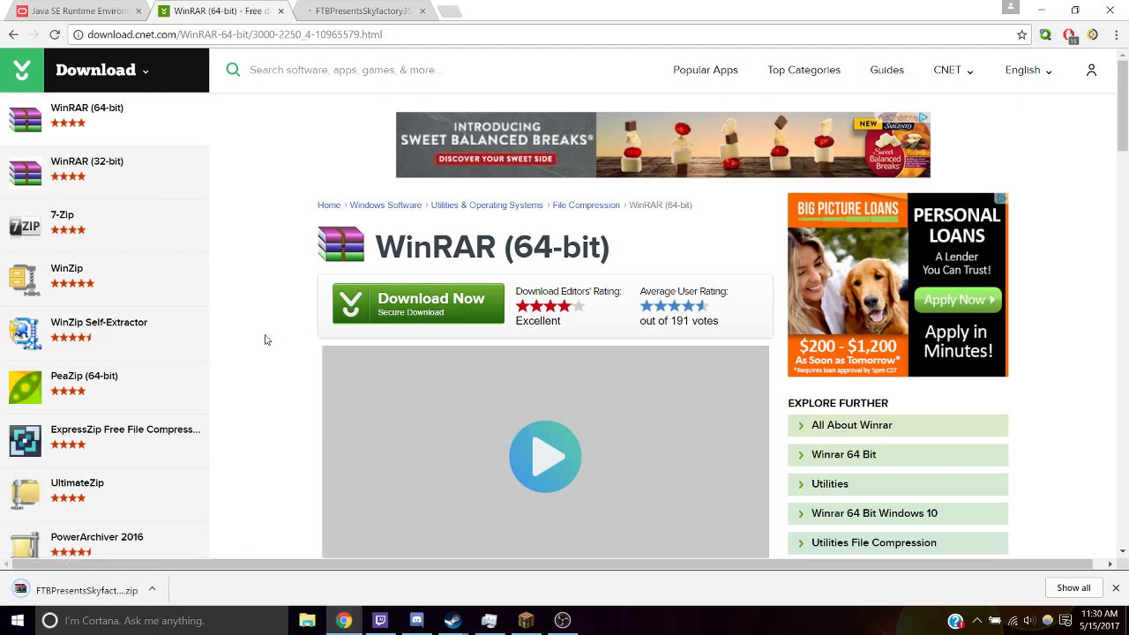
Step: Open the downloaded zip in WinRAR and extract it into a newly created folder on the Desktop
left_click(84, 589)
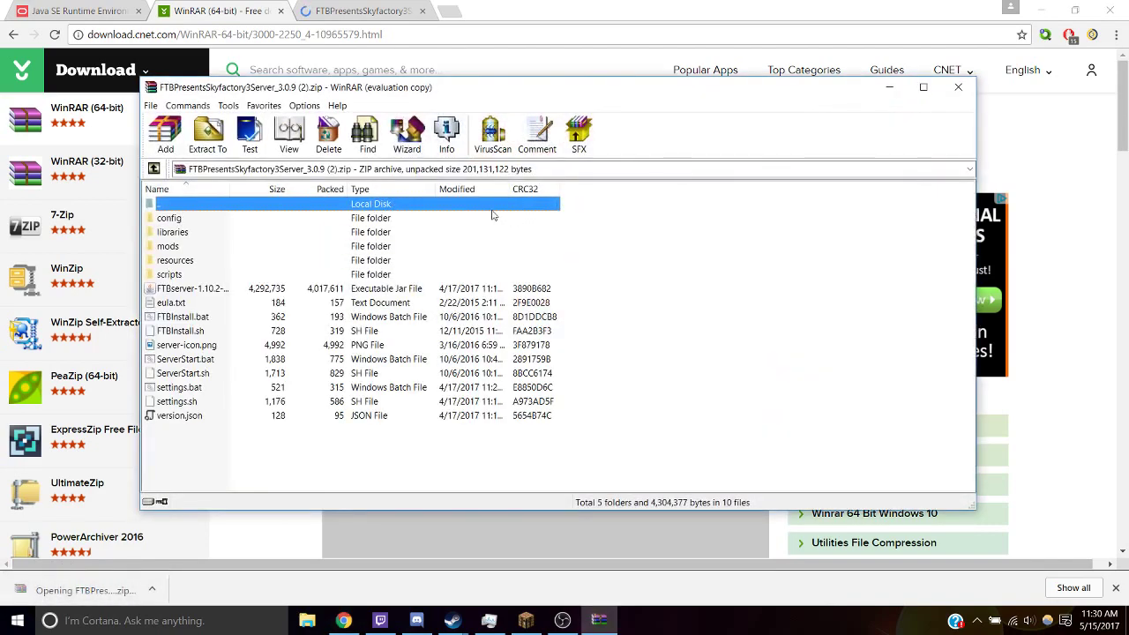
left_click(208, 134)
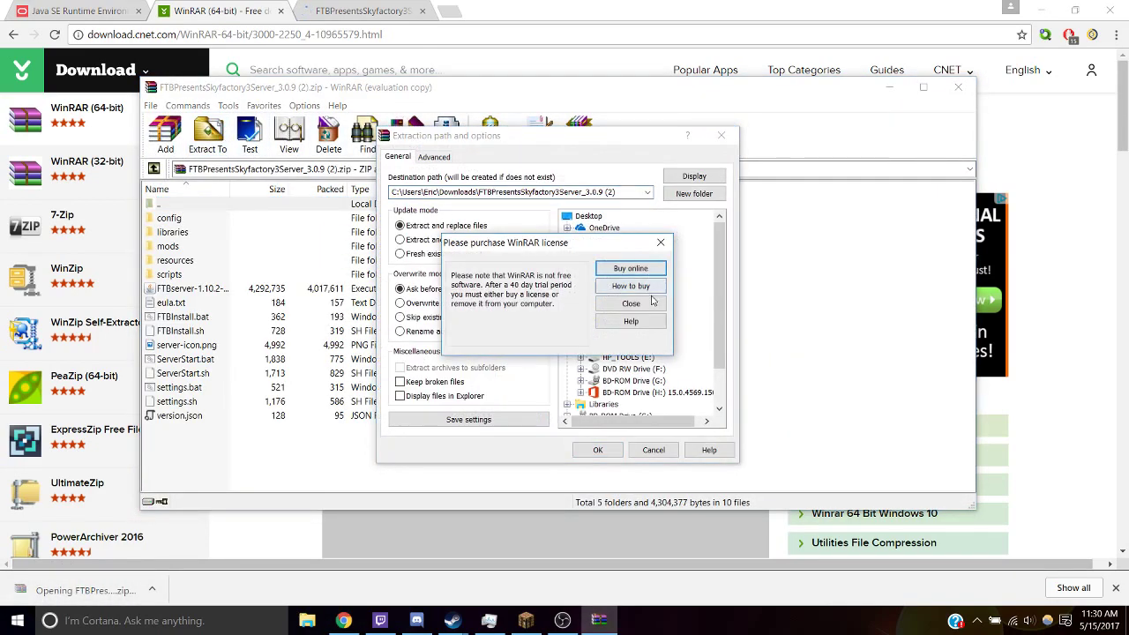
left_click(643, 305)
left_click(617, 263)
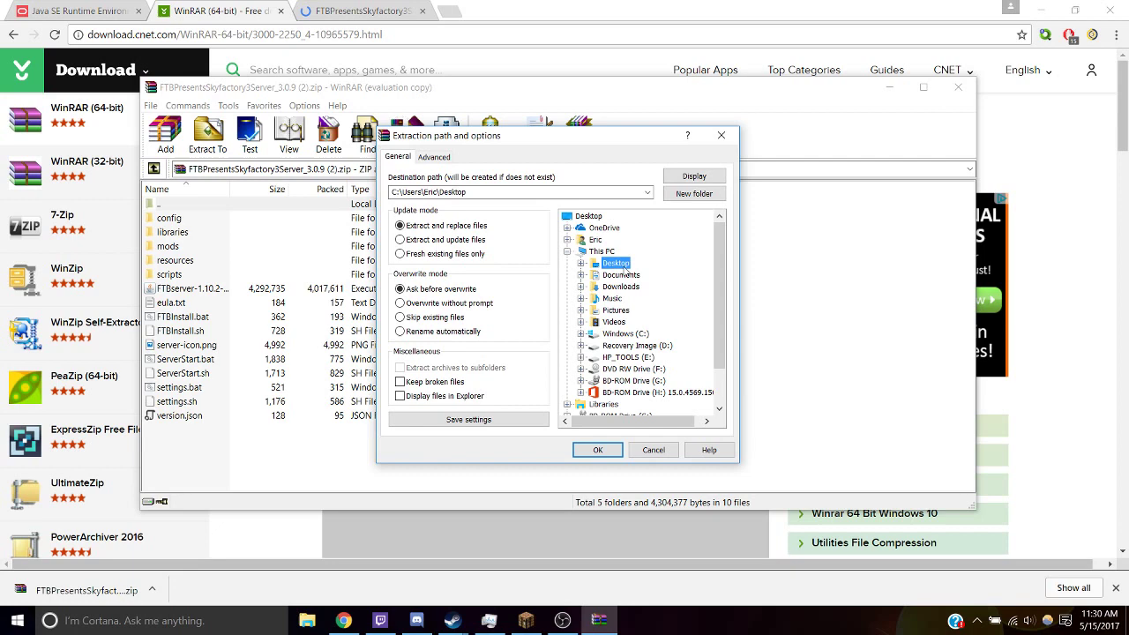
left_click(701, 193)
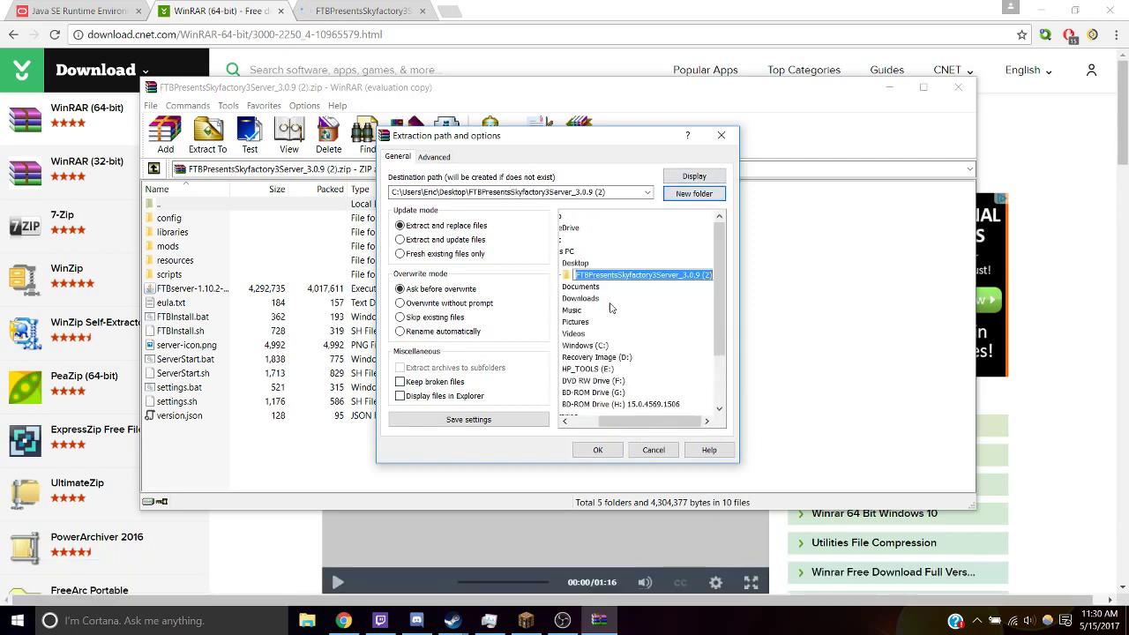
left_click(605, 452)
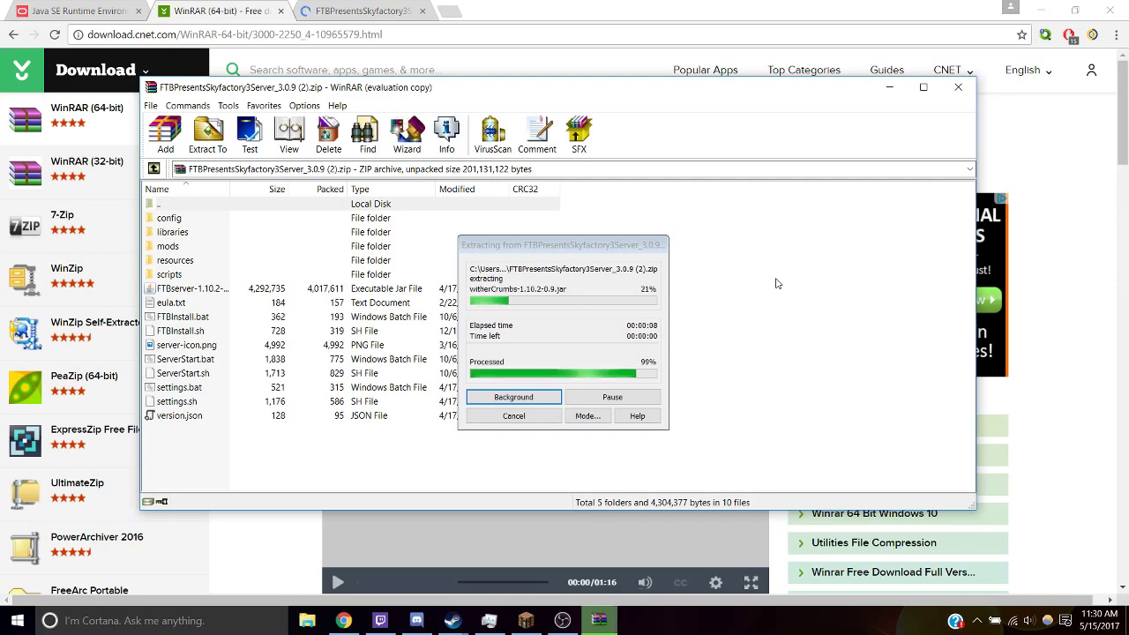
Step: Minimize WinRAR and Chrome, then open the FTBPresentsSkyfactory3Server_3.0.9 (2) folder from the desktop
left_click(888, 88)
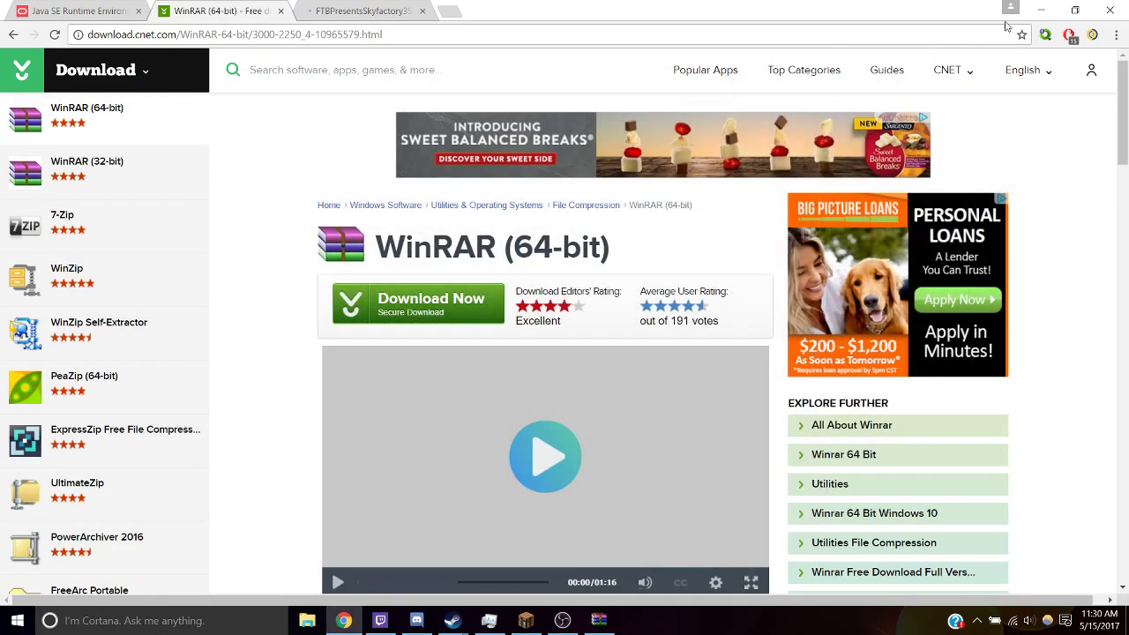
left_click(1039, 10)
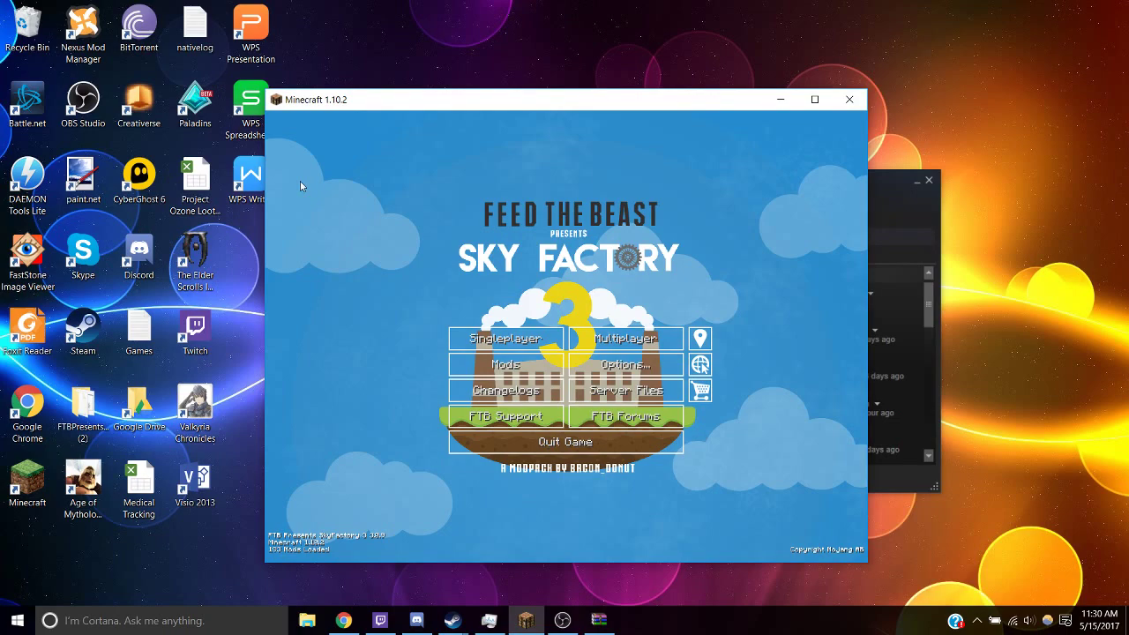
left_click_drag(403, 104, 516, 91)
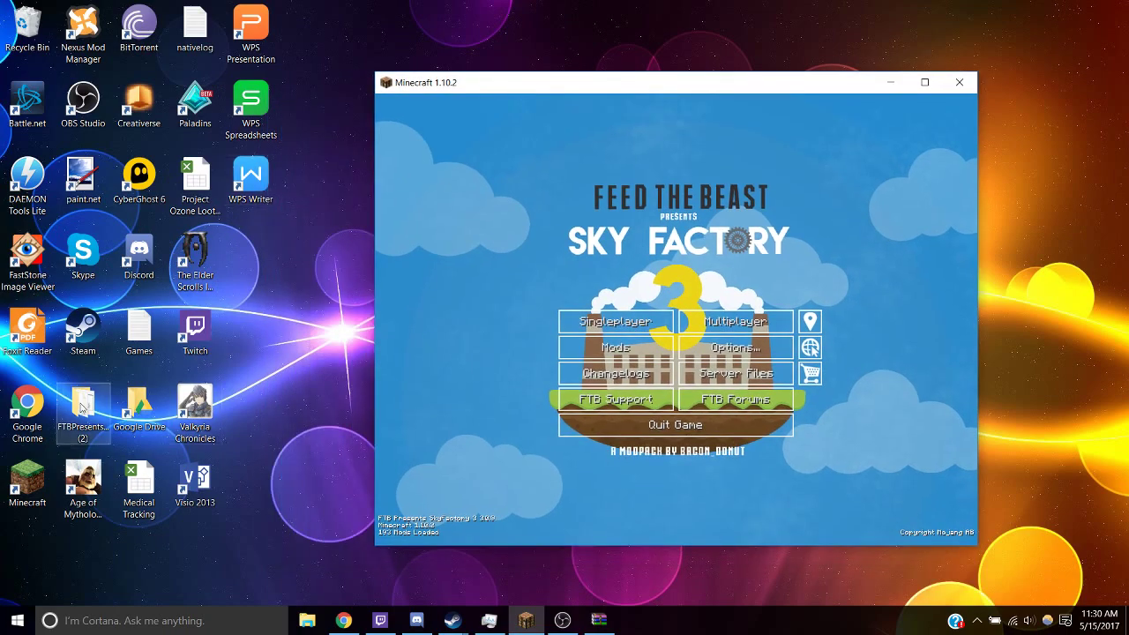
left_click(81, 402)
double_click(81, 403)
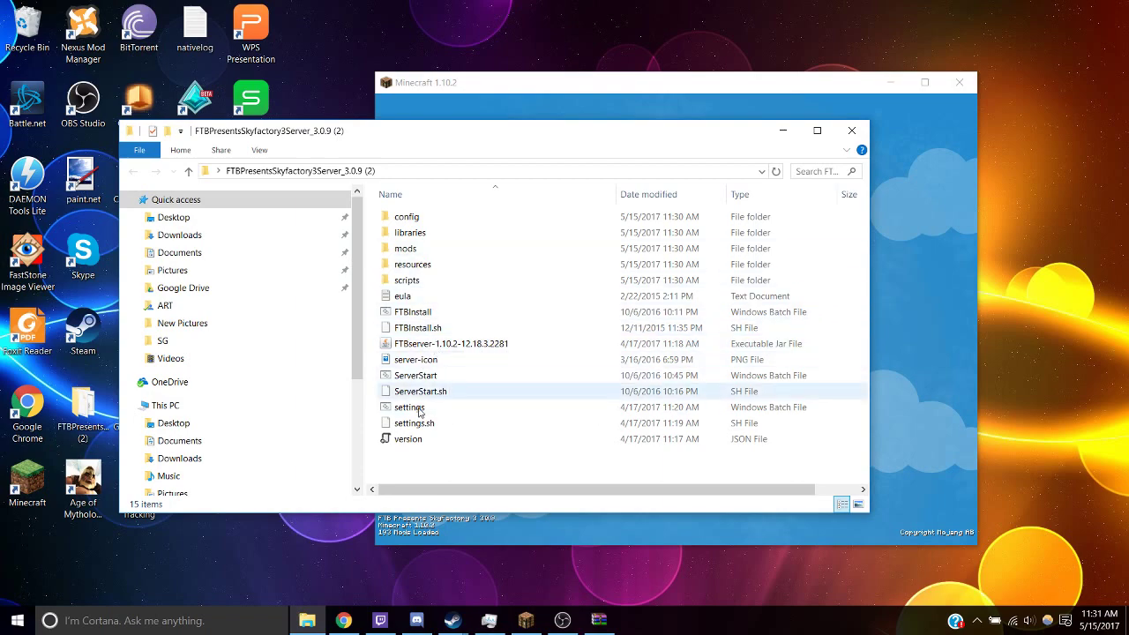
Step: Return to Chrome's Java SE Runtime Environment page and locate the Windows x64 Offline installer row
left_click(345, 622)
left_click(101, 17)
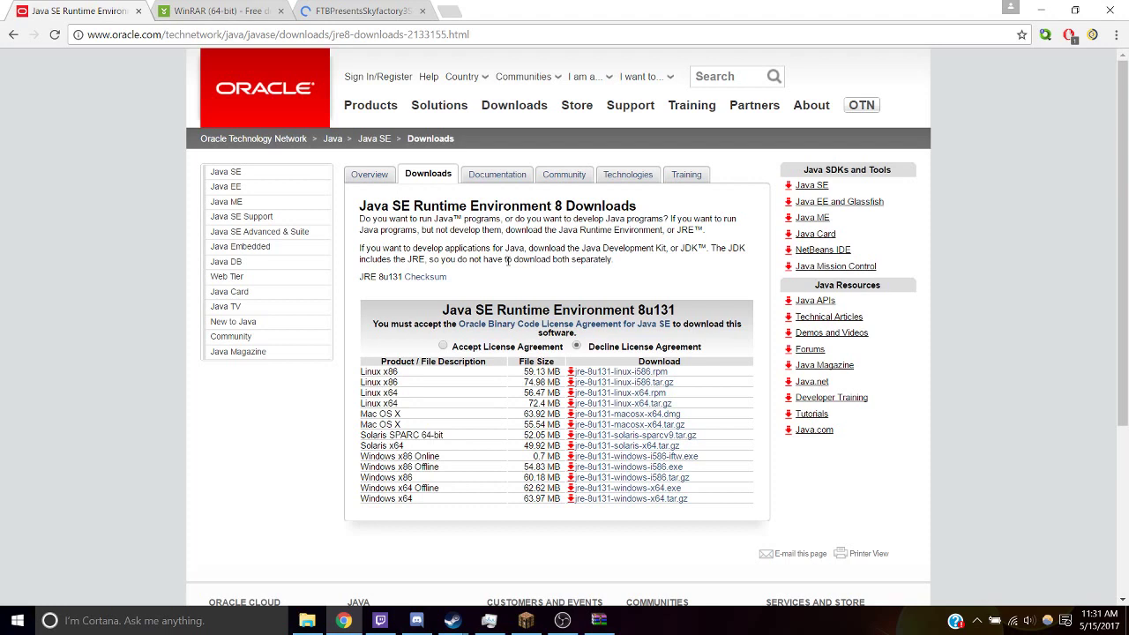
left_click_drag(99, 34, 476, 40)
left_click(684, 234)
left_click_drag(375, 206, 512, 205)
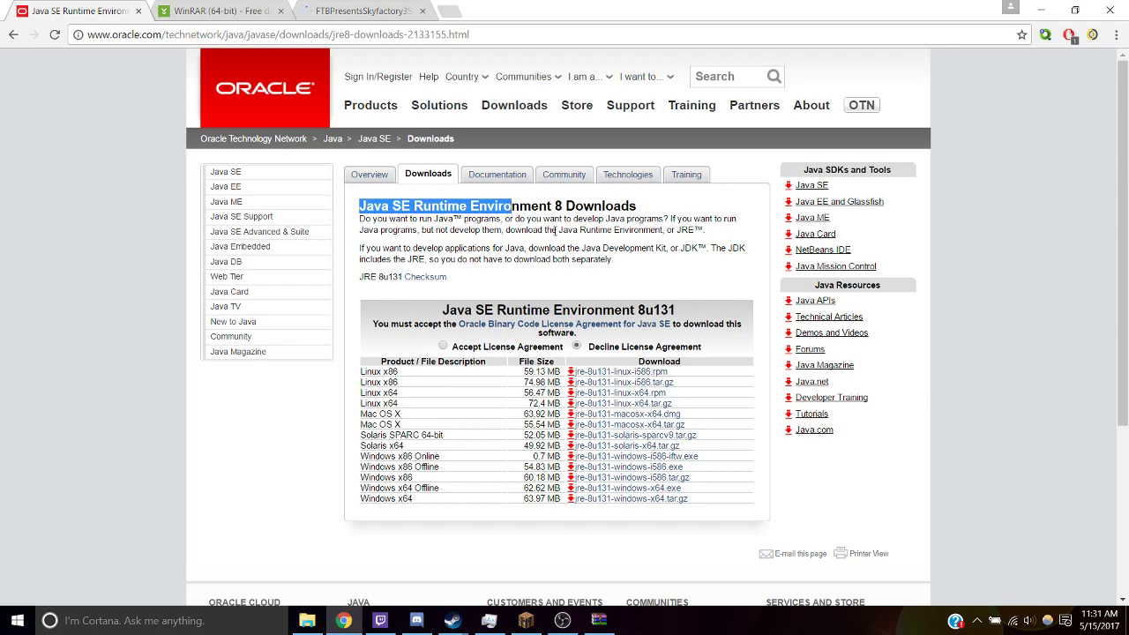
left_click(556, 231)
scroll(551, 275, "down", 2)
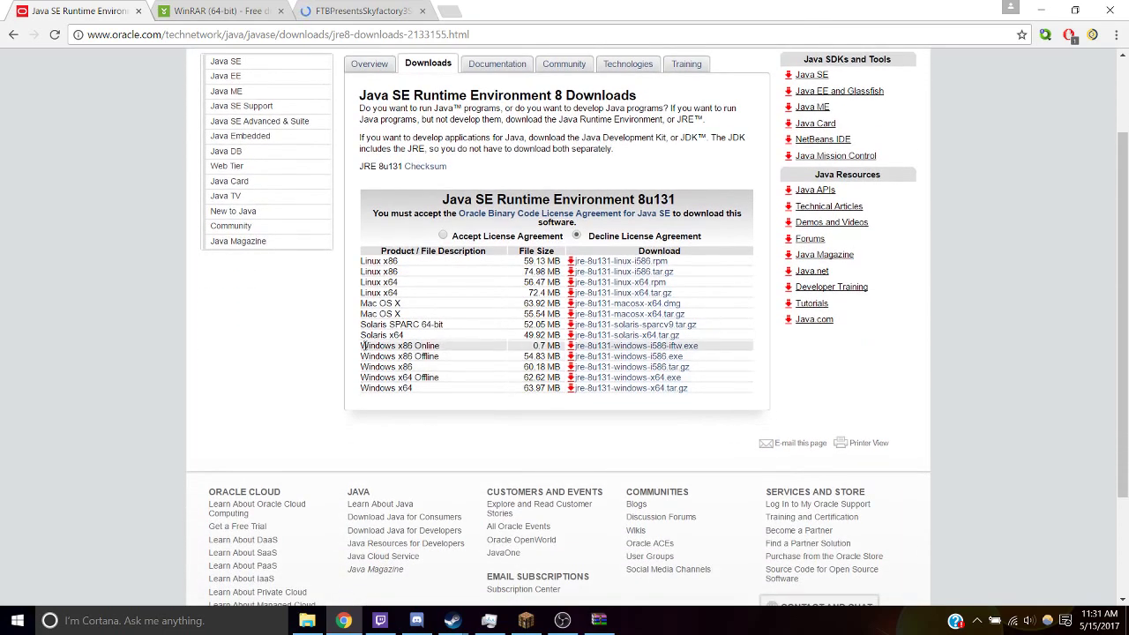
left_click_drag(362, 345, 465, 353)
left_click_drag(361, 378, 456, 379)
left_click_drag(682, 378, 594, 379)
Step: Accept the Java license agreement and download jre-8u131-windows-x64.exe
left_click(632, 379)
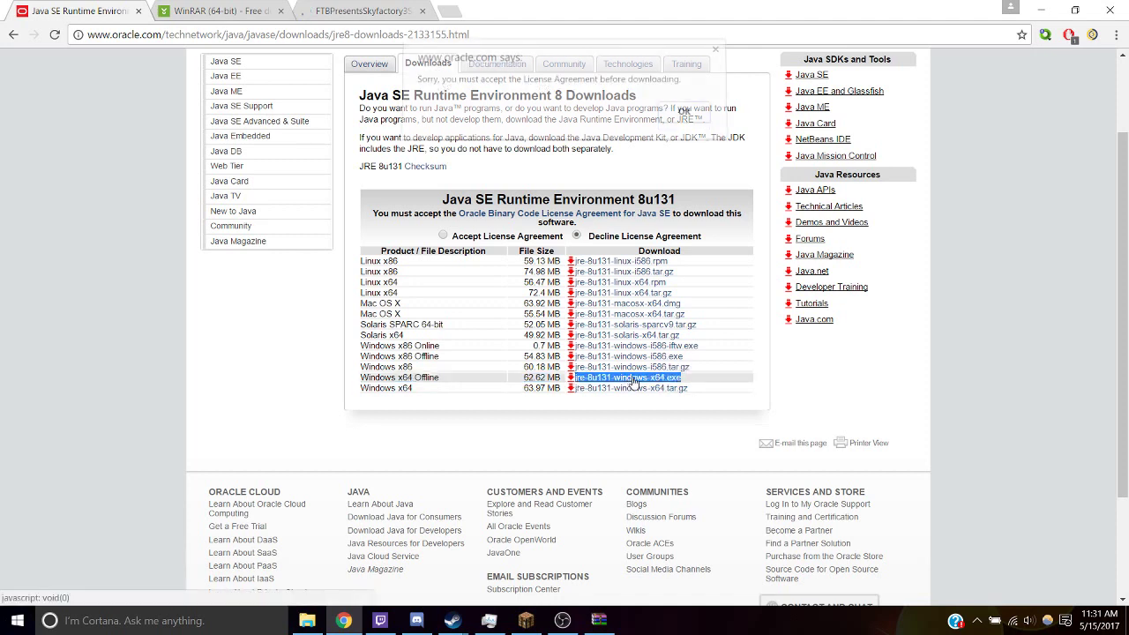
left_click(673, 122)
scroll(506, 263, "up", 2)
left_click(443, 347)
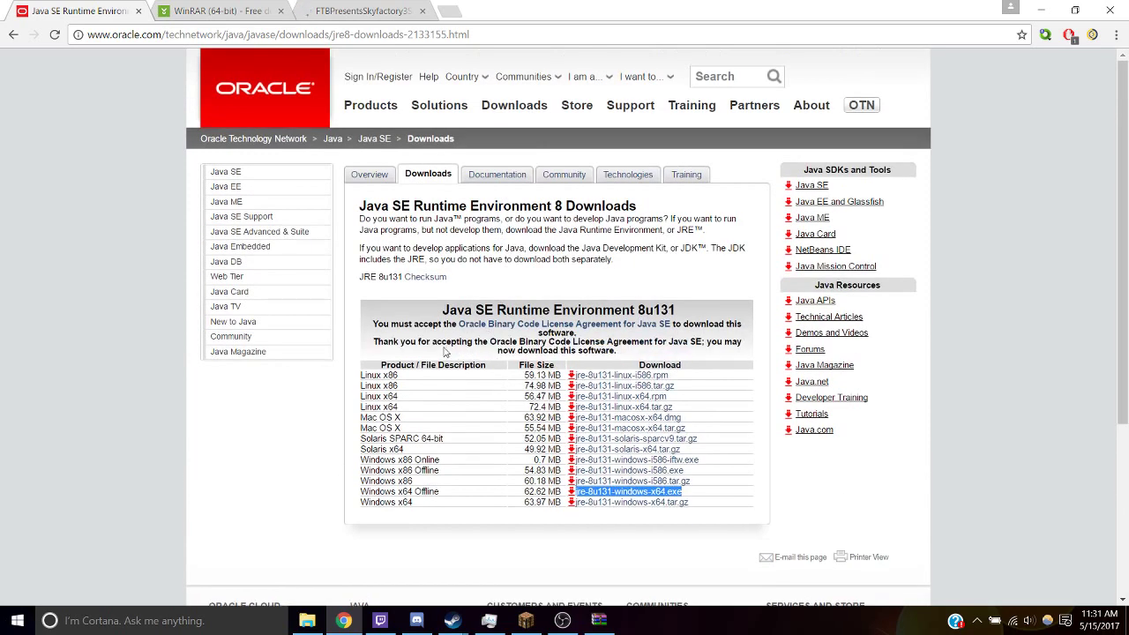
scroll(628, 388, "down", 2)
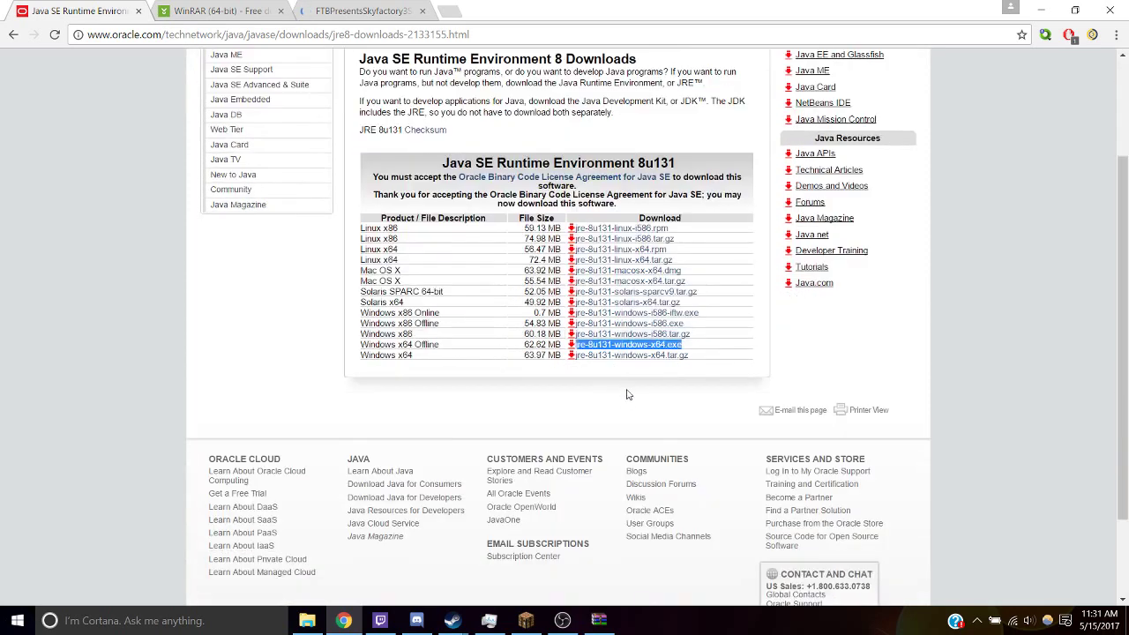
left_click(640, 346)
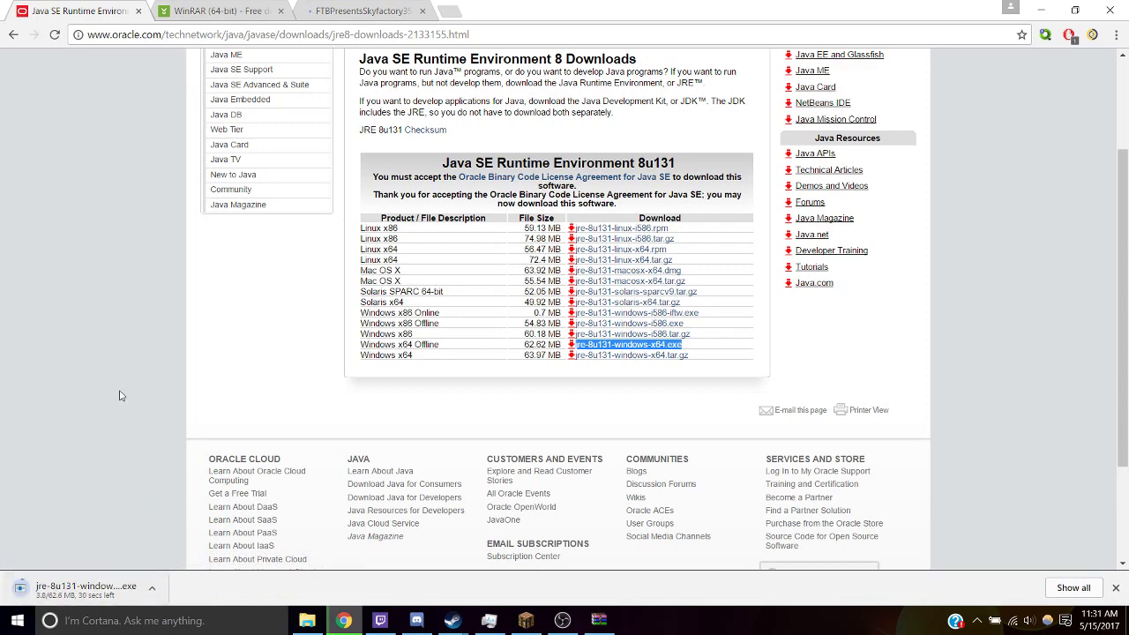
scroll(121, 397, "up", 1)
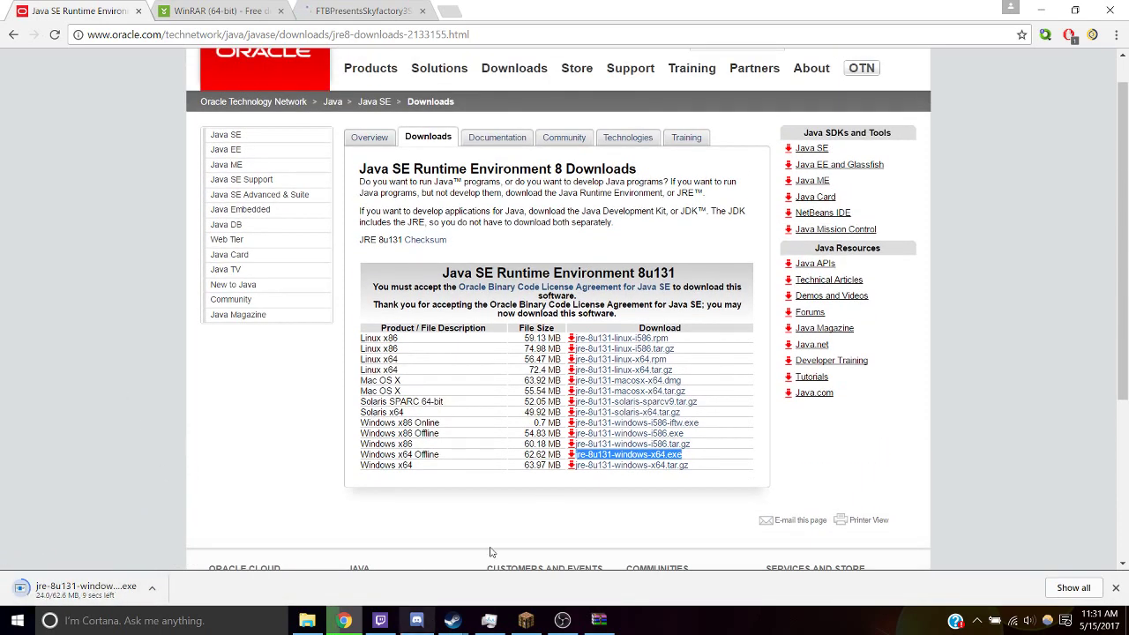
Step: Edit the server's eula file in Notepad, changing false to true, then save and close it
left_click(307, 620)
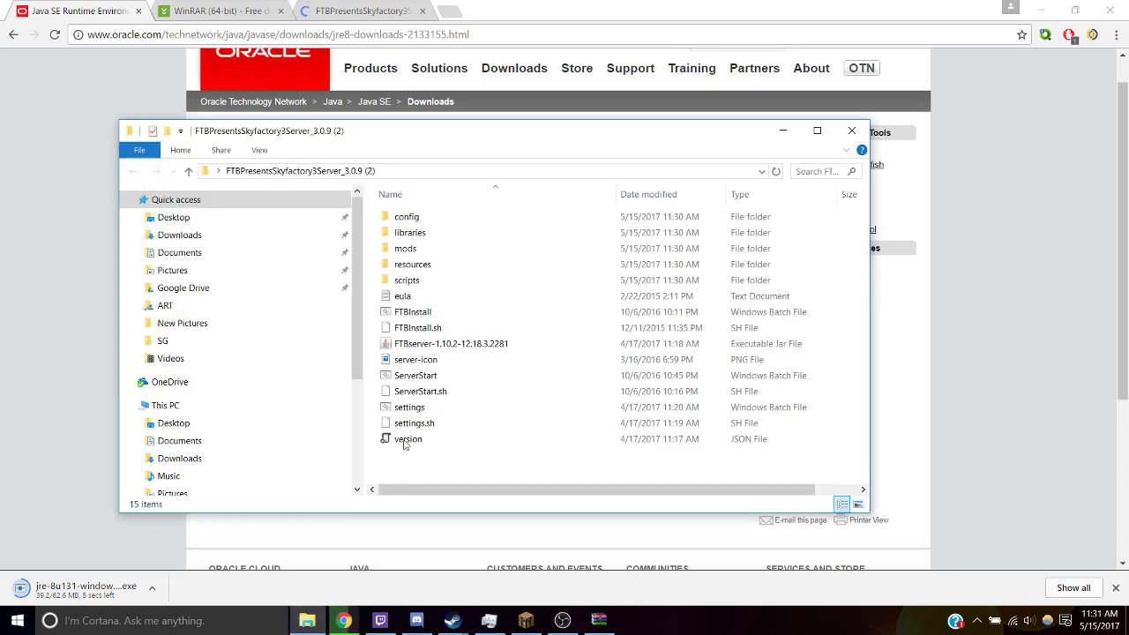
double_click(434, 297)
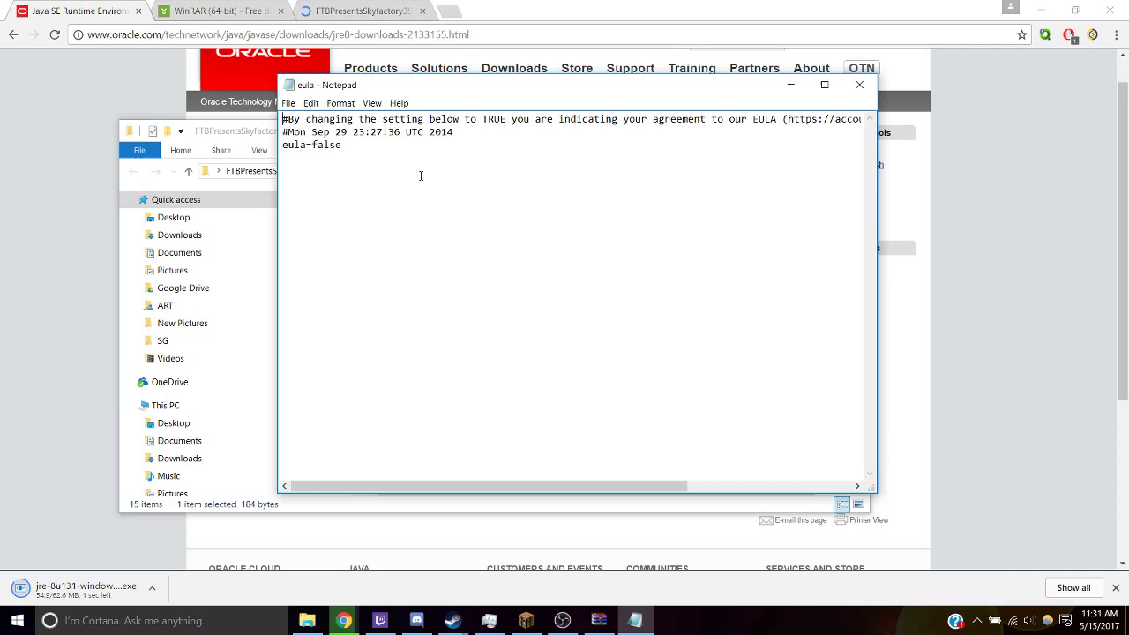
double_click(319, 144)
type("true")
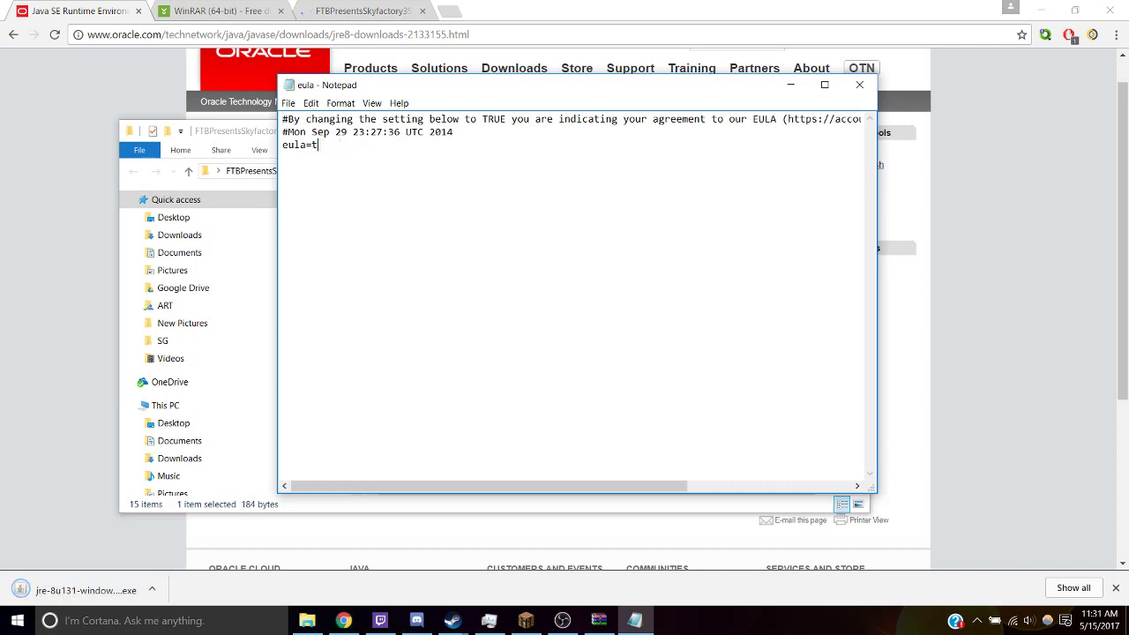
left_click(289, 104)
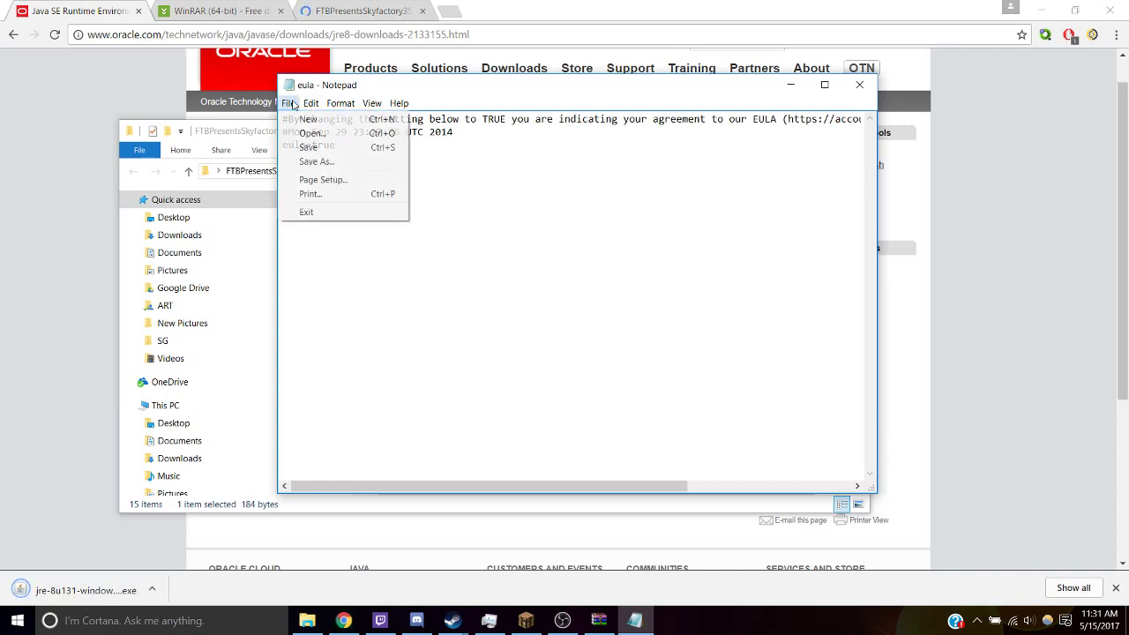
left_click(303, 148)
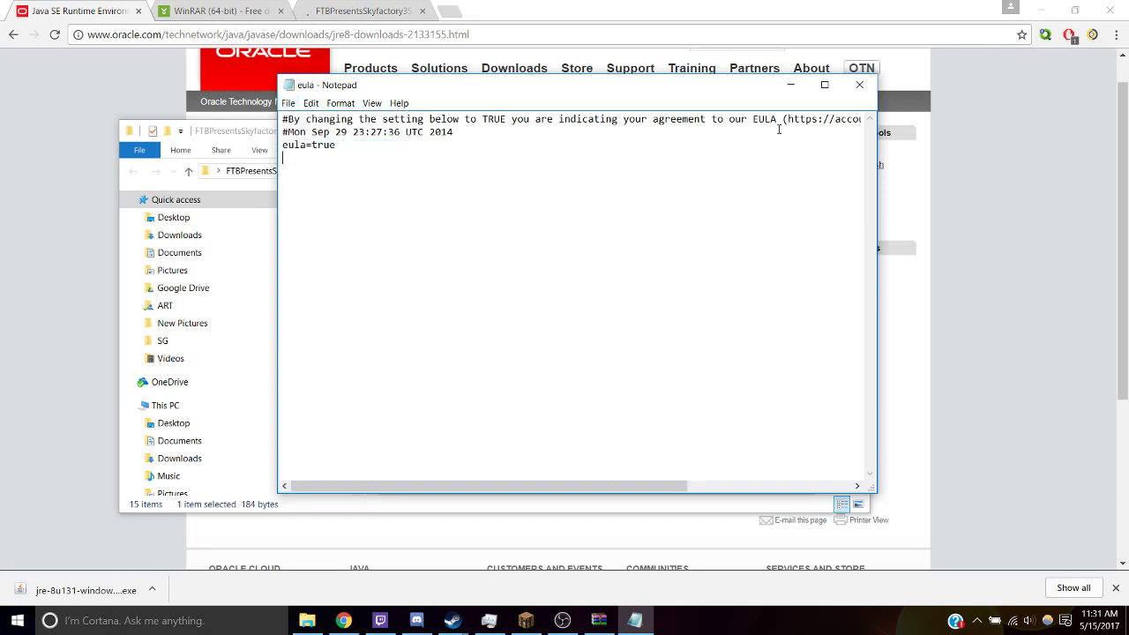
left_click(860, 84)
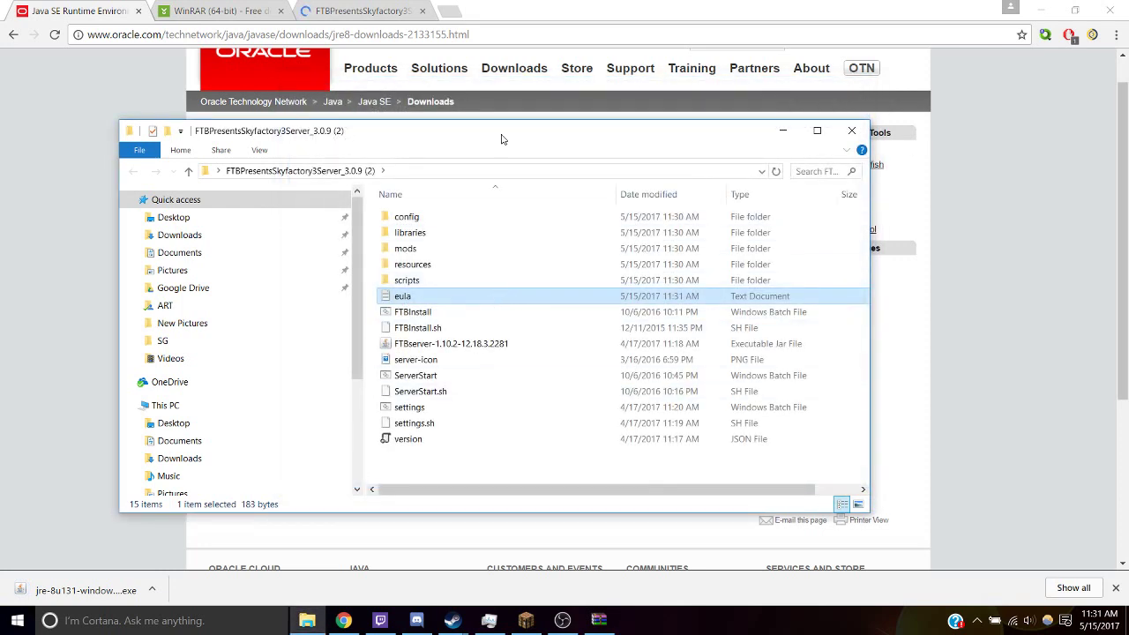
Step: Run ServerStart.bat so it fetches minecraft_server.1.10.2.jar and starts the Forge server
left_click(454, 377)
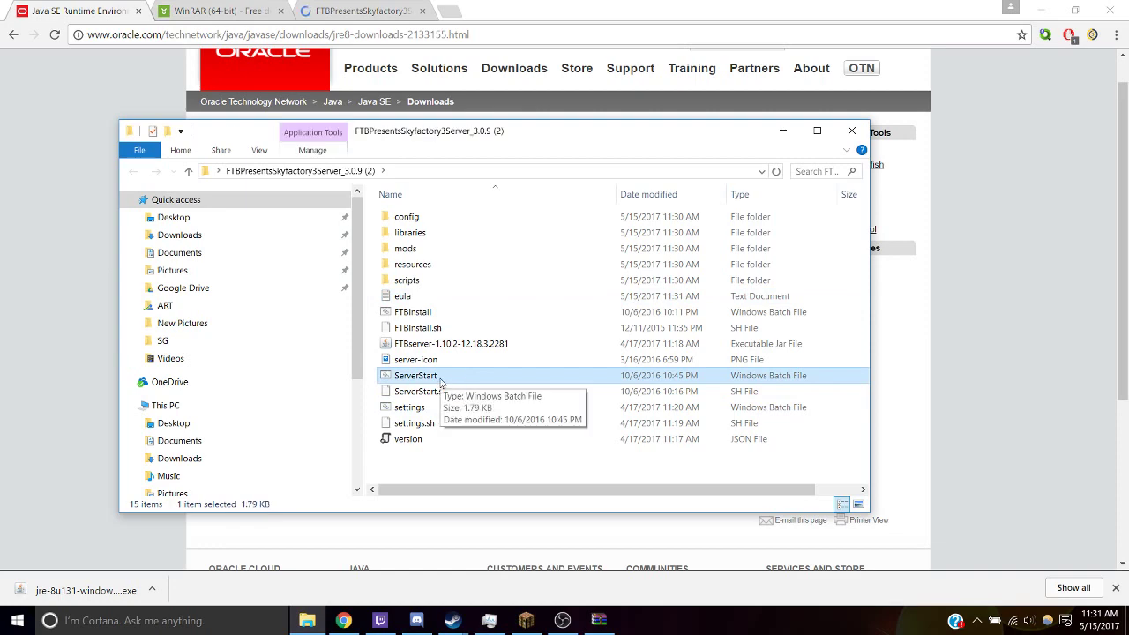
double_click(444, 380)
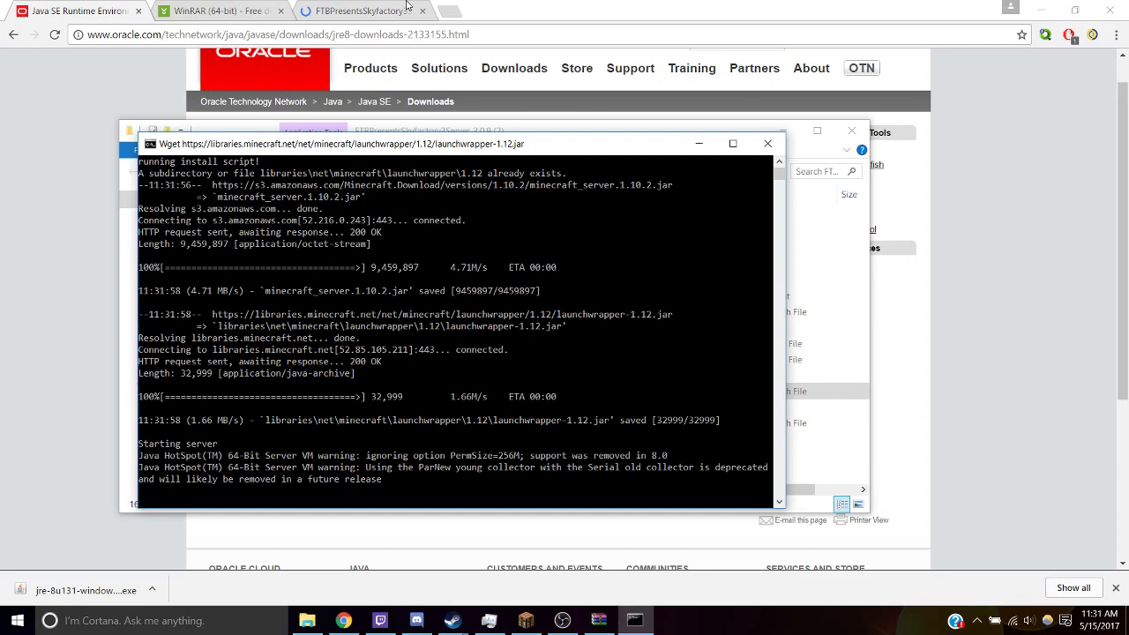
left_click_drag(548, 145, 632, 164)
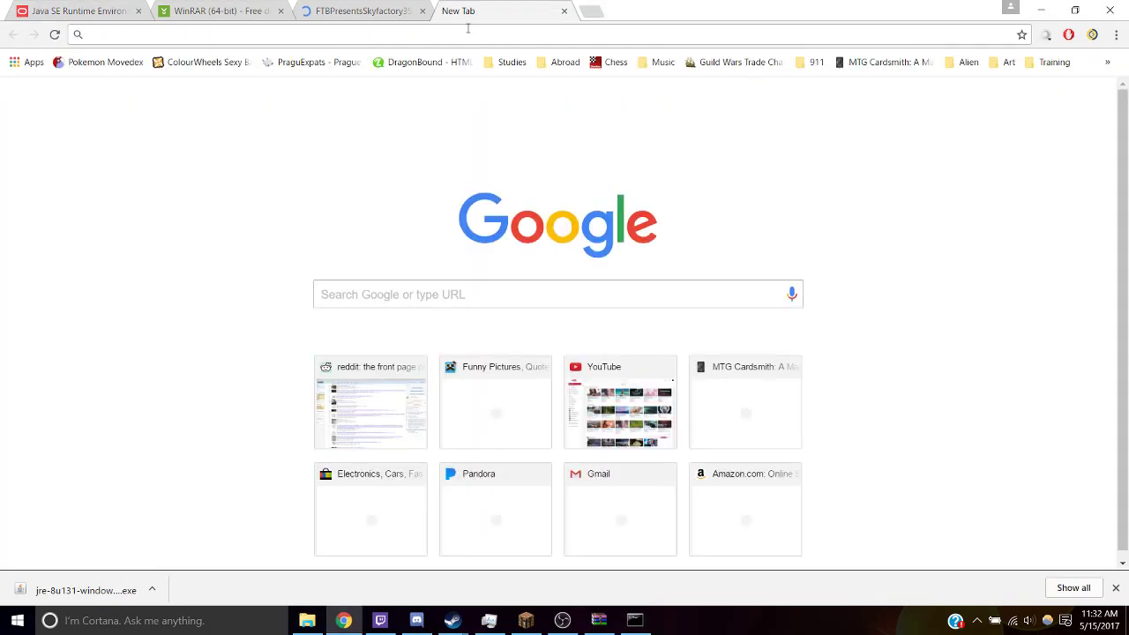
Step: Go to 192.168.1.1 and fill in the router's admin user name and password
type("192")
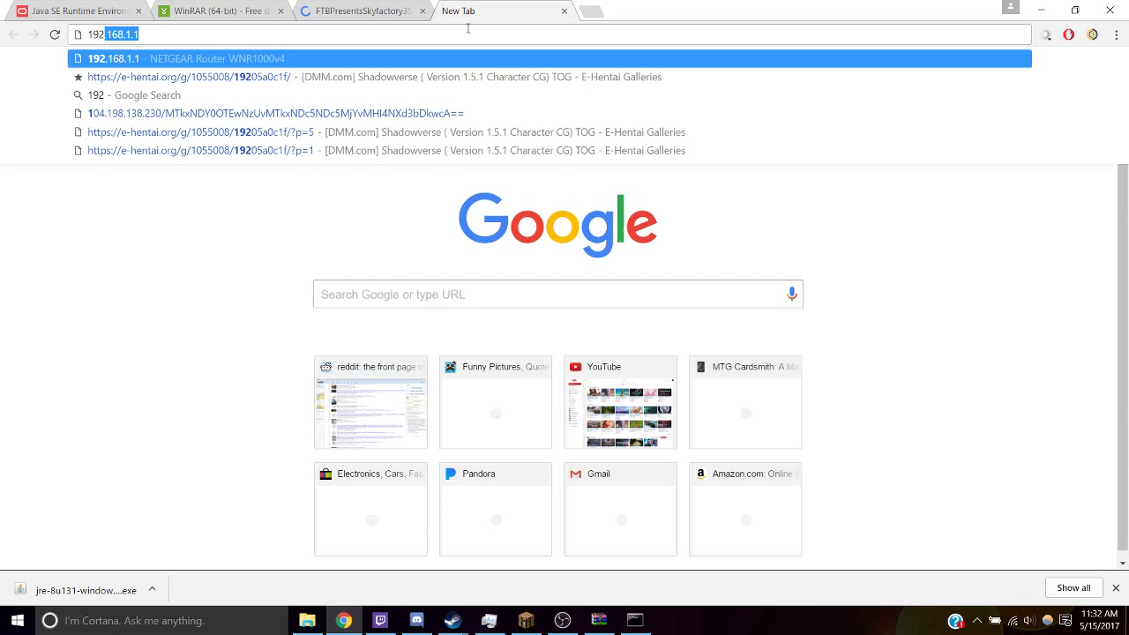
type(".1")
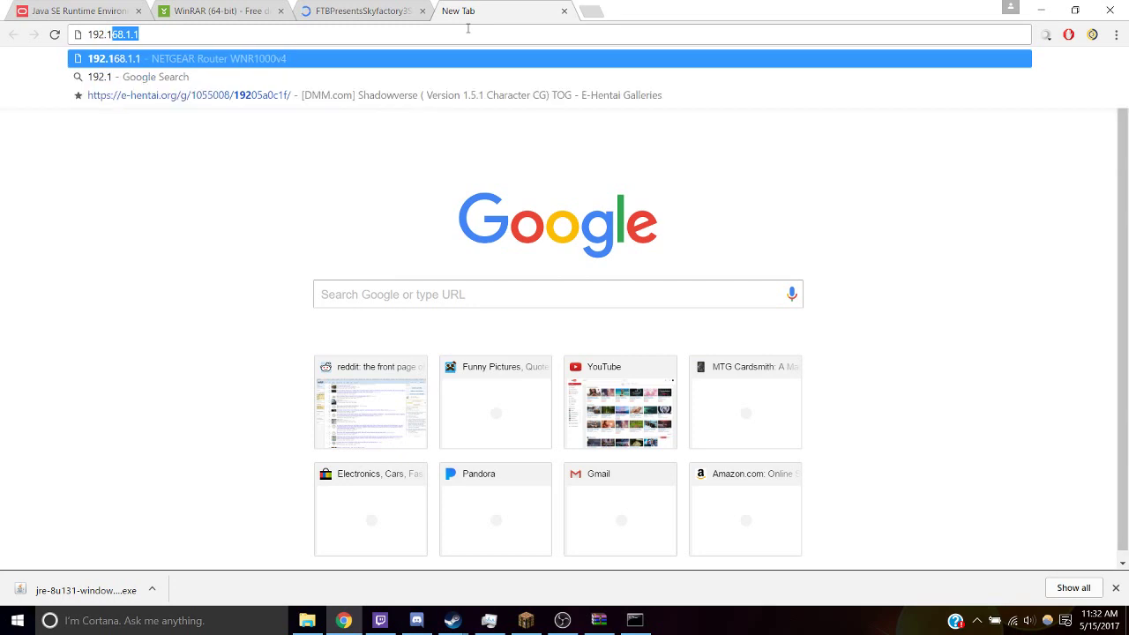
type("68.1.1")
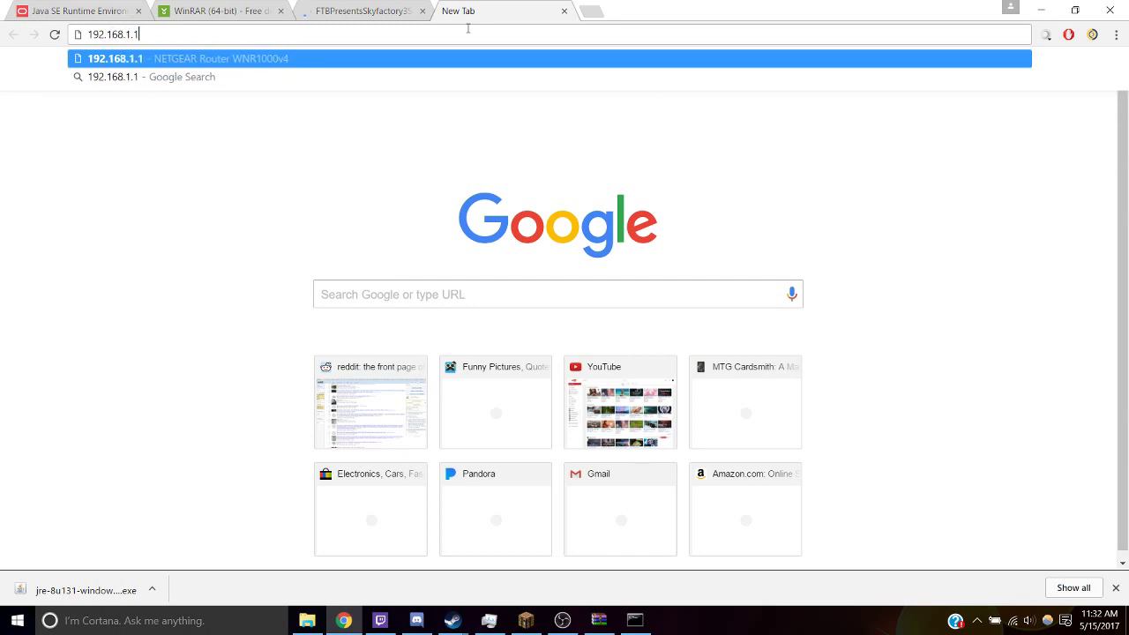
key("Return")
left_click(572, 140)
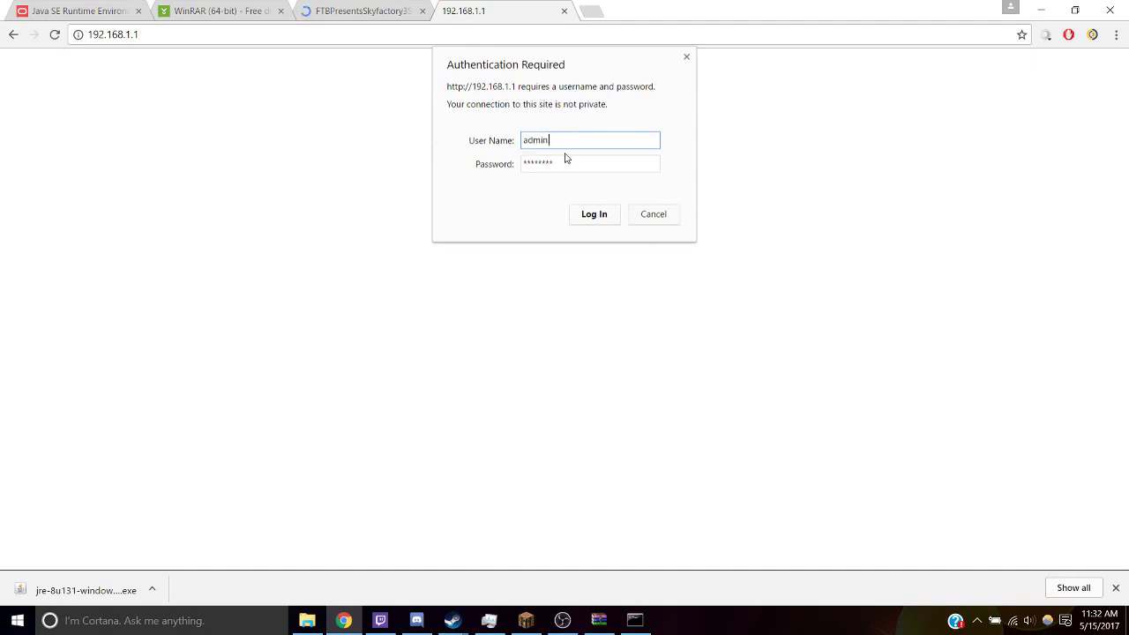
left_click(574, 157)
left_click_drag(594, 139, 463, 140)
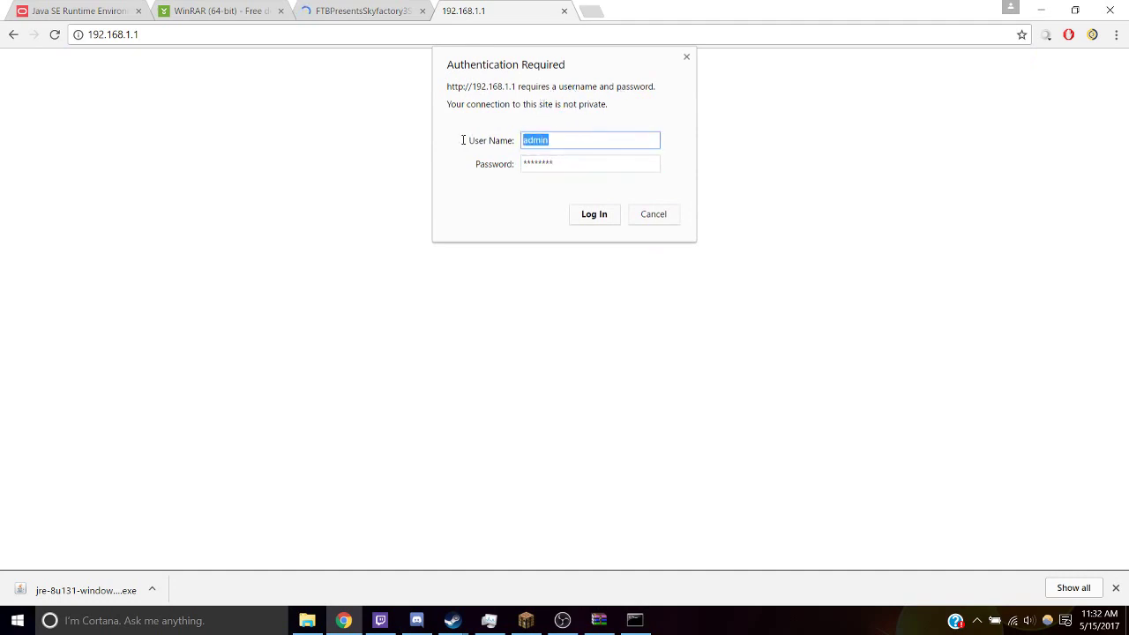
left_click(562, 159)
left_click_drag(562, 159, 474, 165)
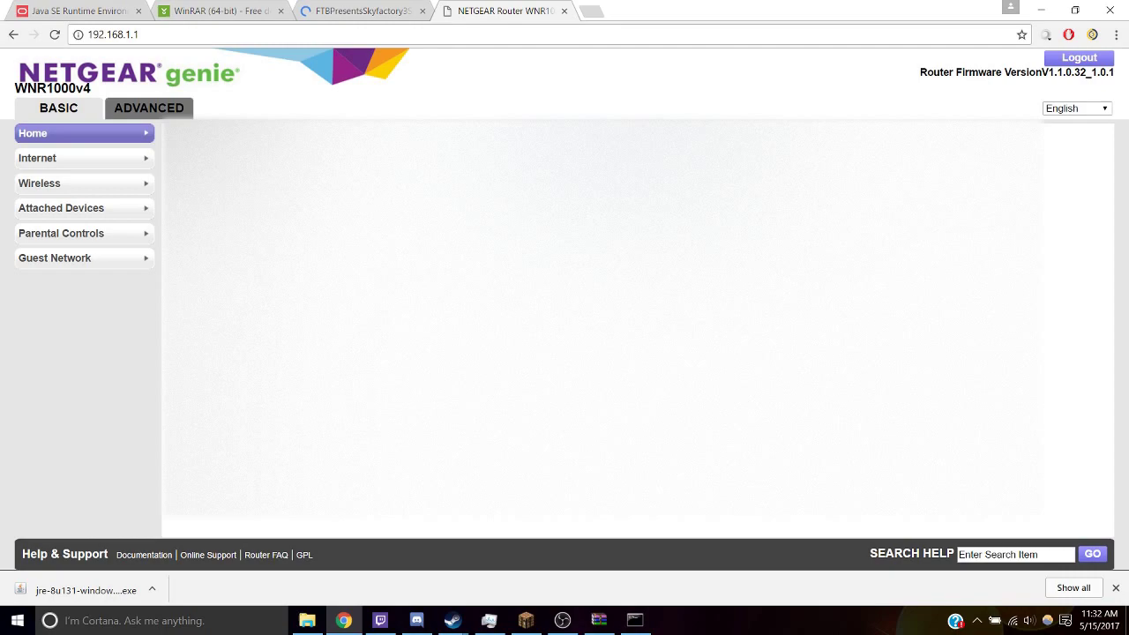
Step: Open ADVANCED > Advanced Setup > Port Forwarding / Port Triggering and review the existing FTB Minecraft rule
left_click(83, 159)
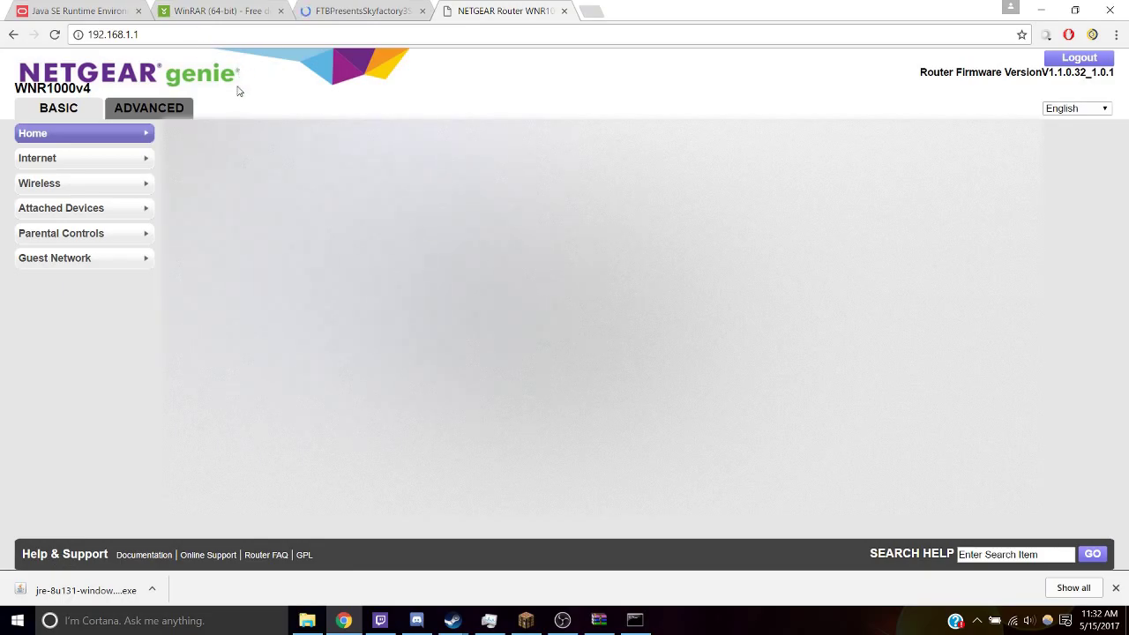
left_click(142, 109)
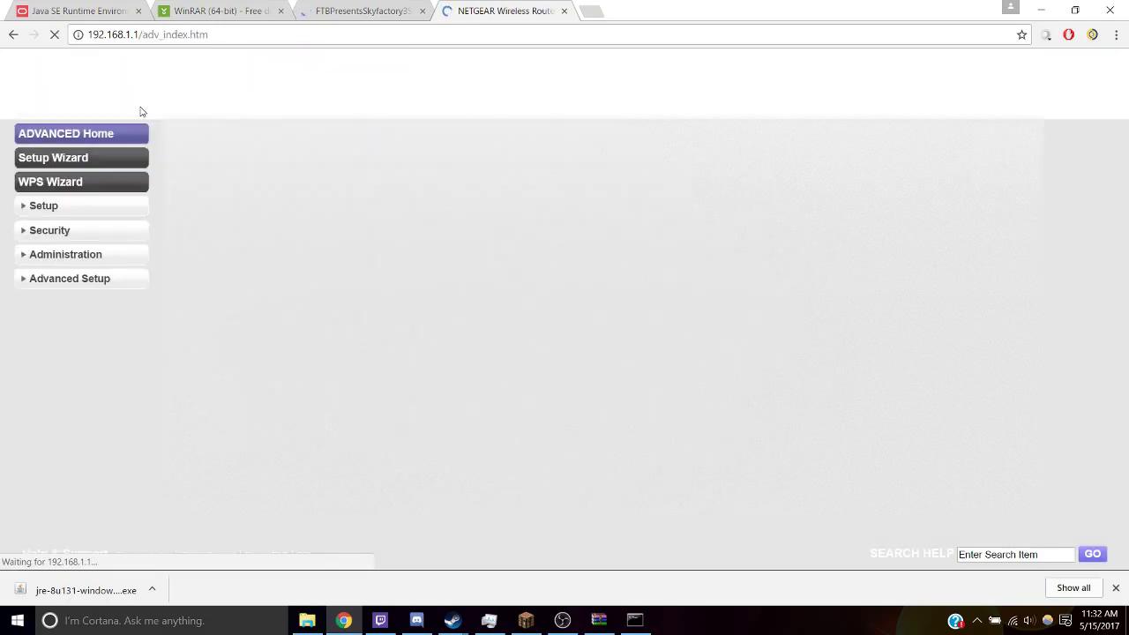
left_click(60, 281)
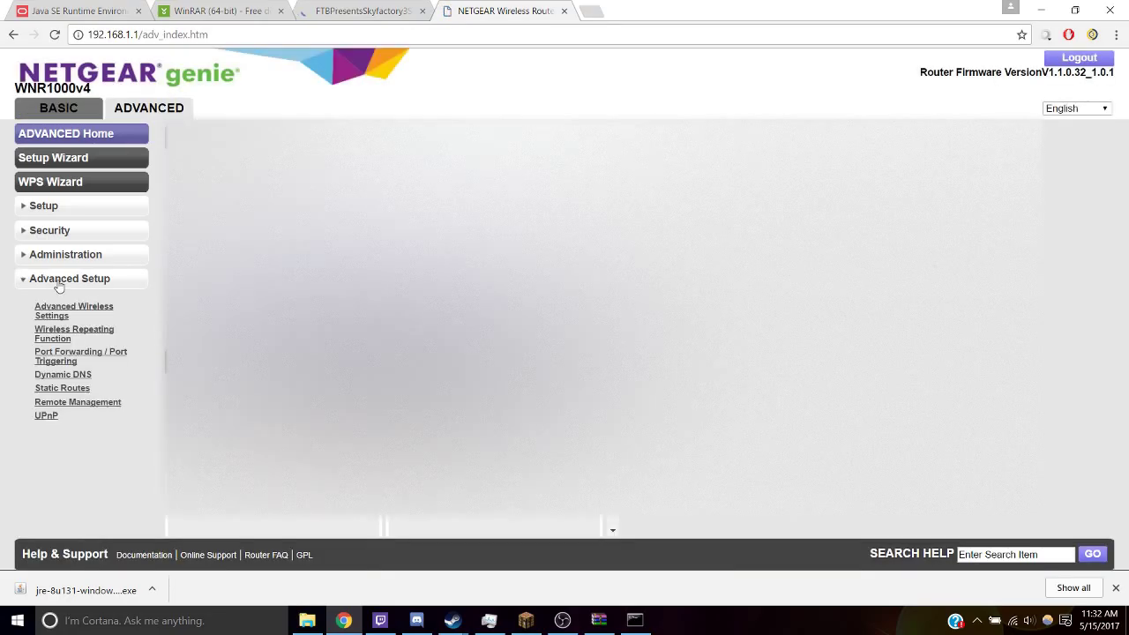
left_click(66, 356)
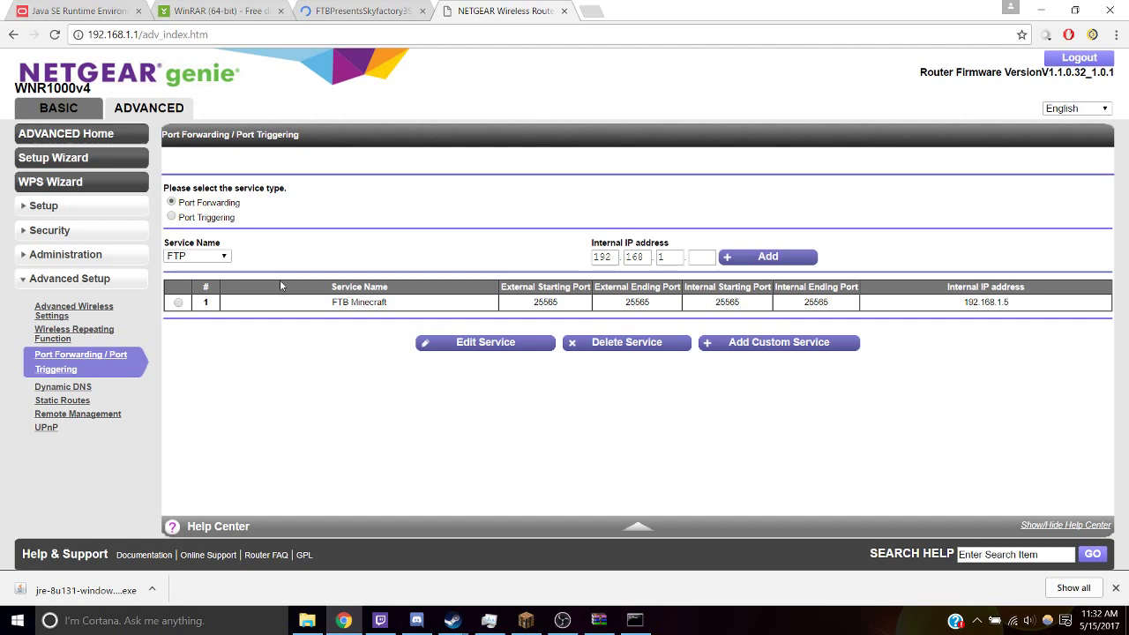
left_click_drag(328, 305, 400, 304)
left_click(407, 306)
left_click_drag(315, 304, 450, 305)
left_click(695, 376)
Step: Add a new custom port forwarding service named 'FTB Miencraft 2'
left_click(764, 350)
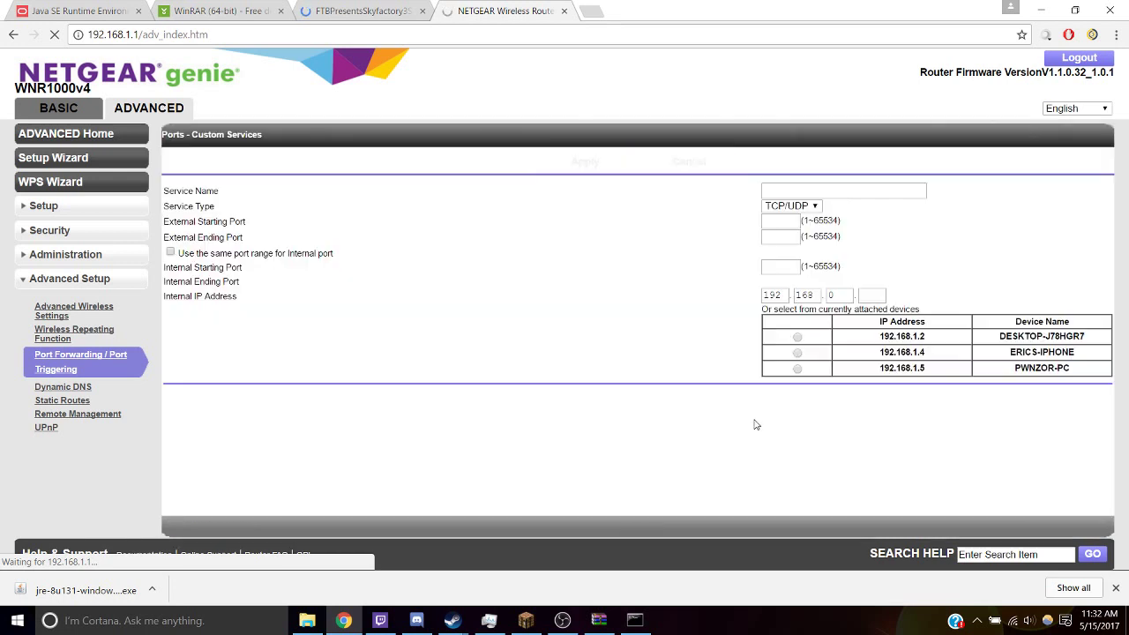
left_click(780, 188)
type("FTB")
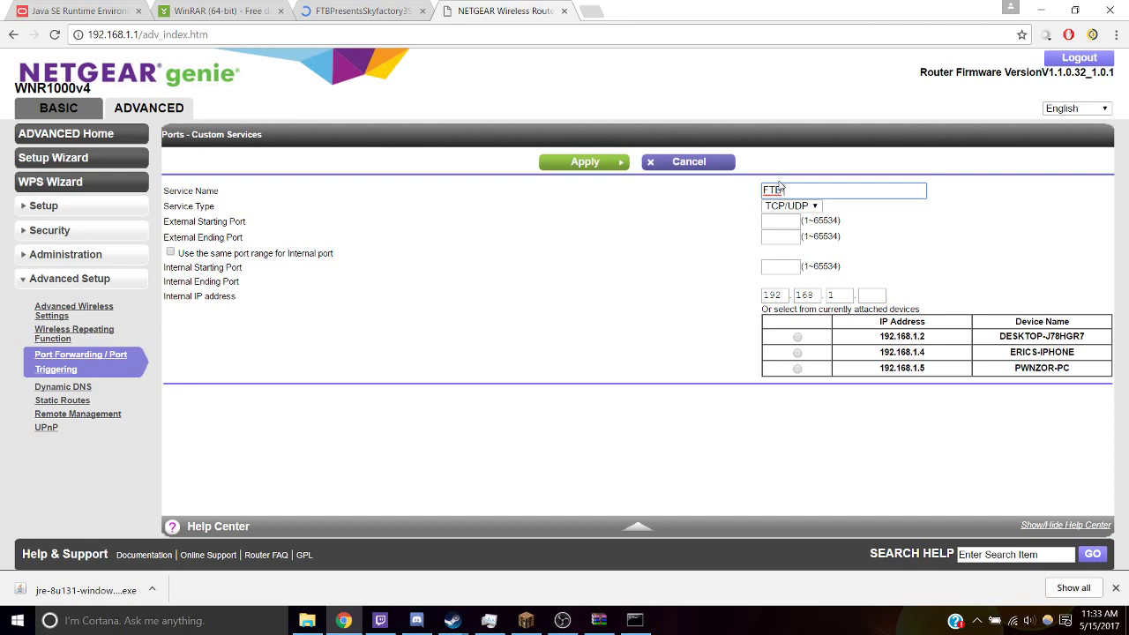
type(" Mien")
type("craft 2")
Step: Set the external start, external end and internal start ports to 25565
left_click(779, 221)
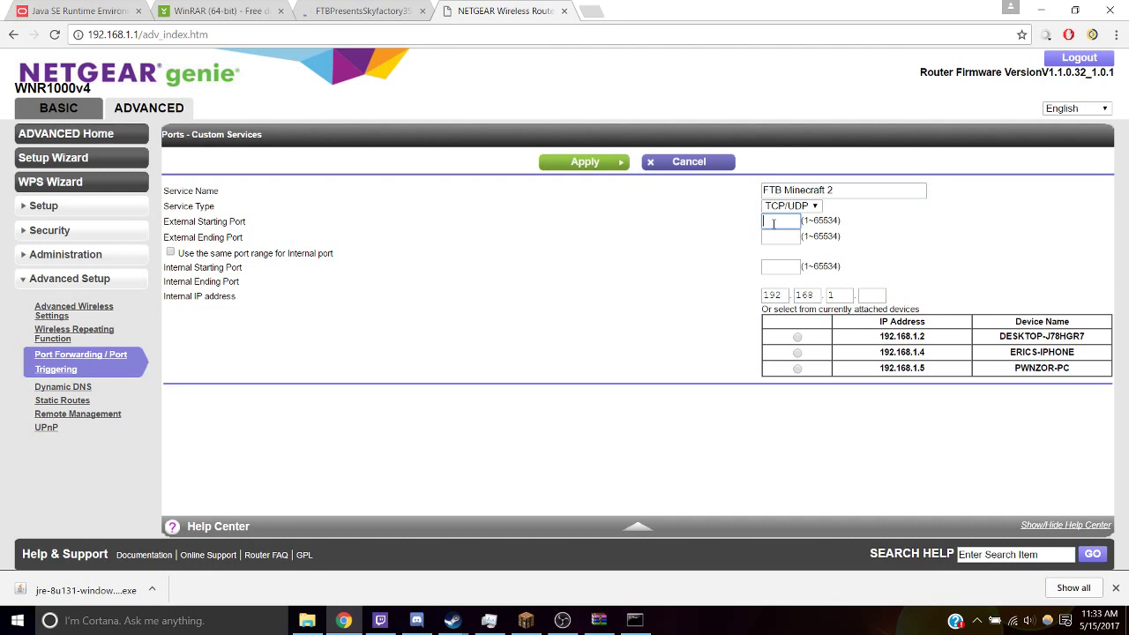
type("25565")
left_click(779, 237)
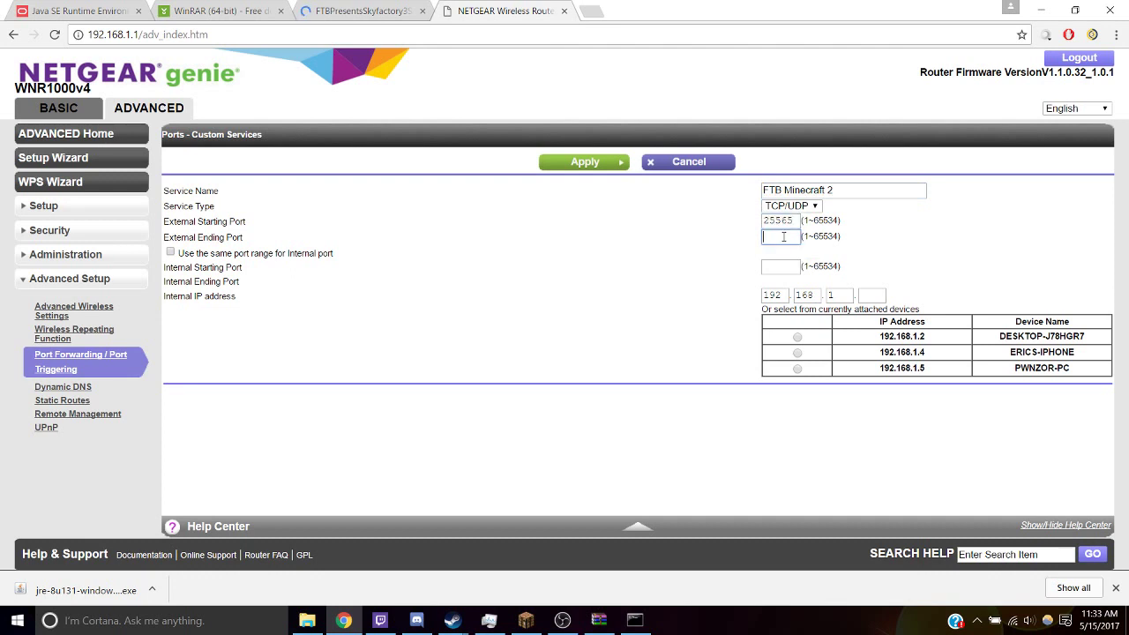
type("25565")
left_click(787, 265)
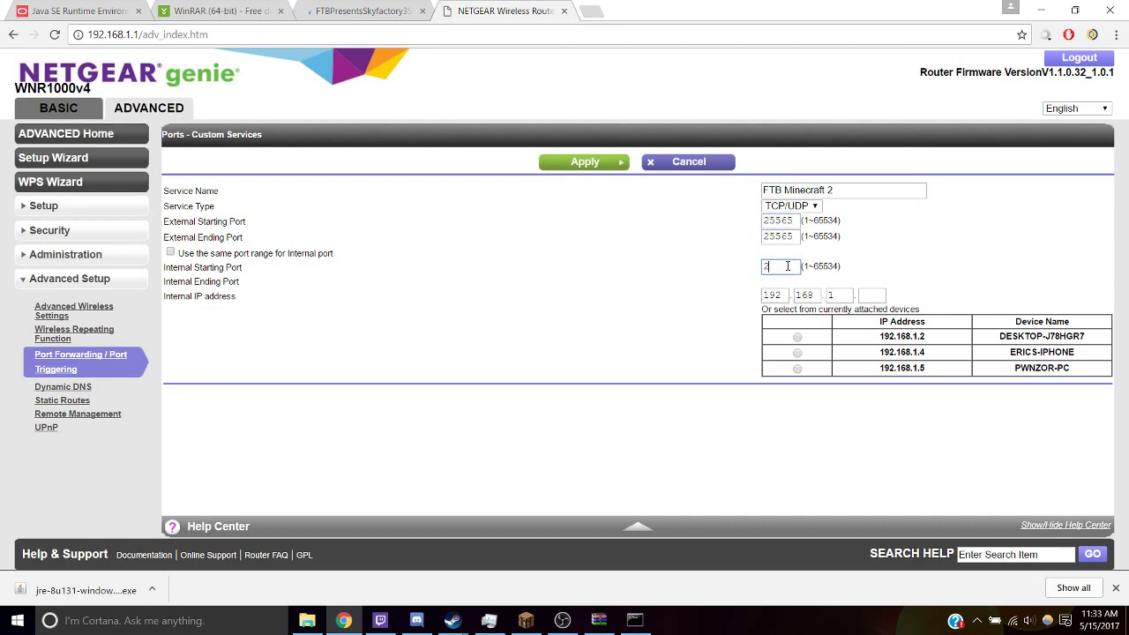
type("25565")
left_click_drag(809, 220, 853, 227)
left_click(860, 238)
left_click(883, 296)
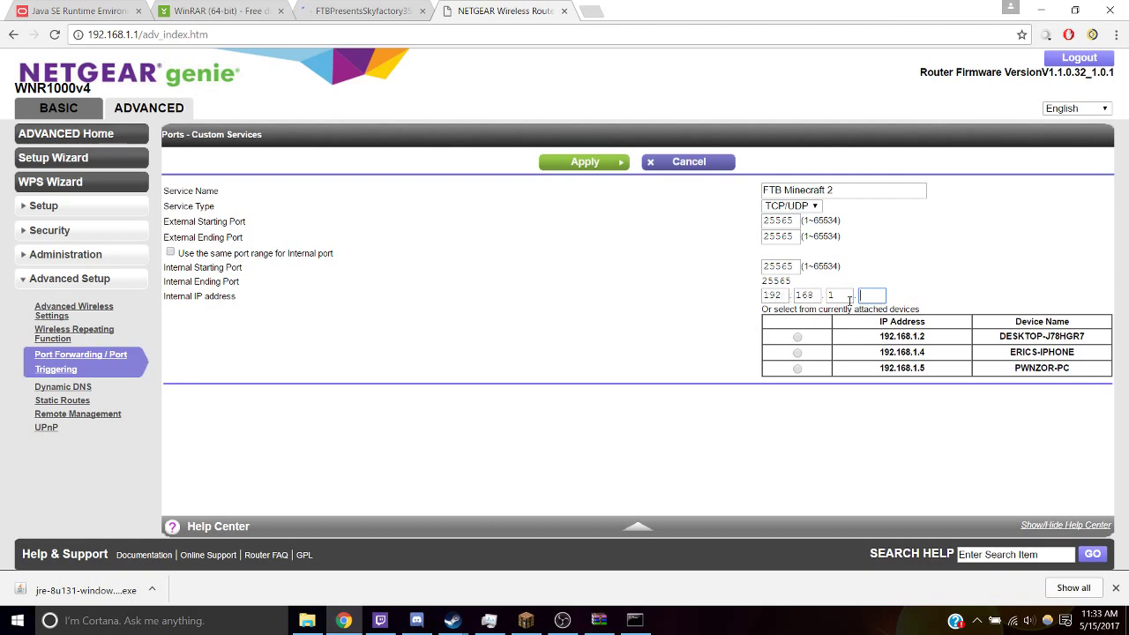
left_click(164, 623)
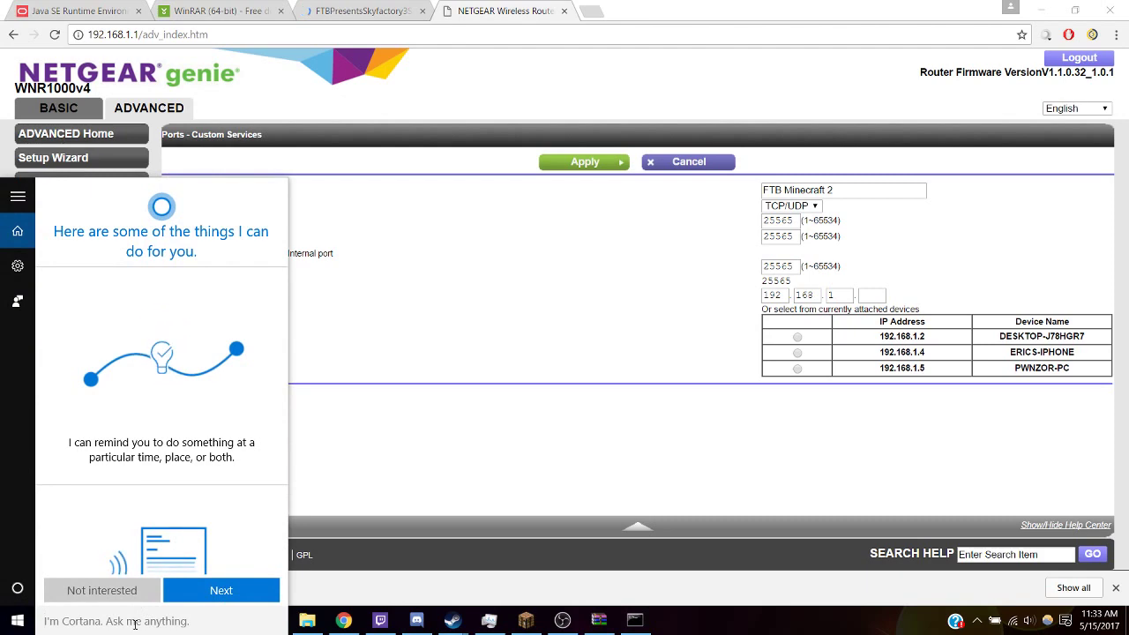
Step: Run ipconfig in Command Prompt and highlight this PC's IPv4 address, 192.168.1.2
type("cmd")
key("Return")
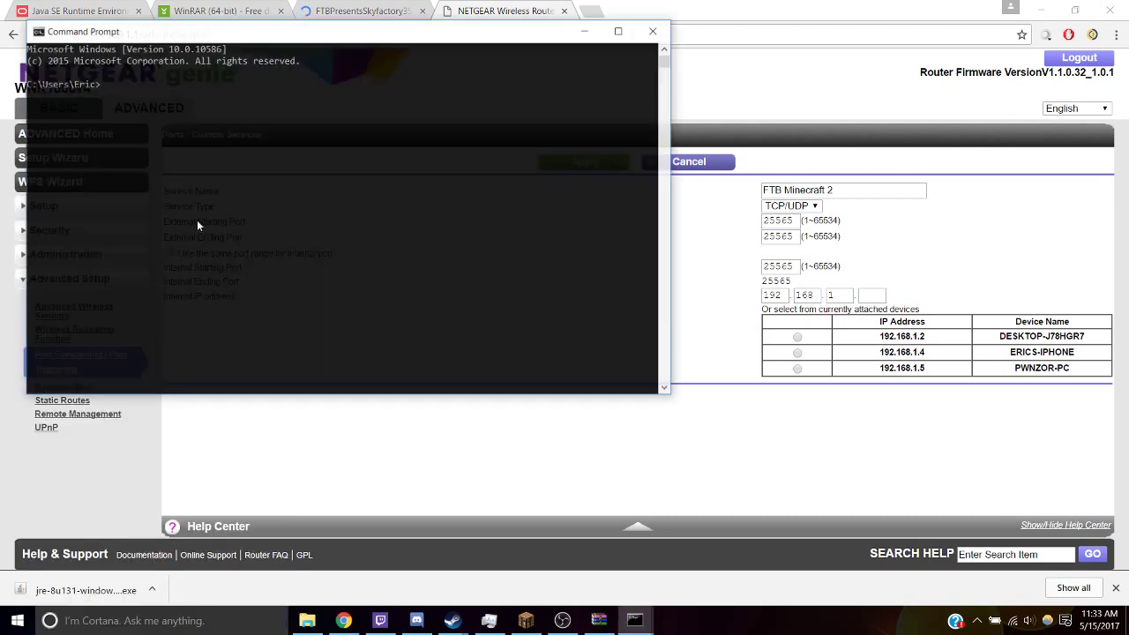
left_click(167, 84)
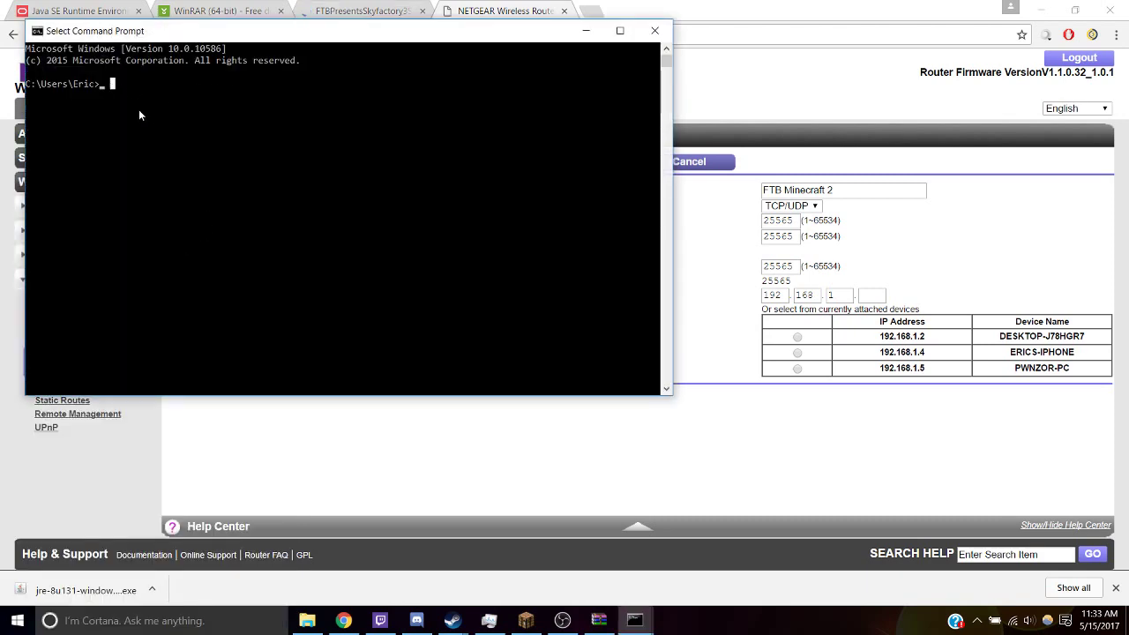
type("ipconfig")
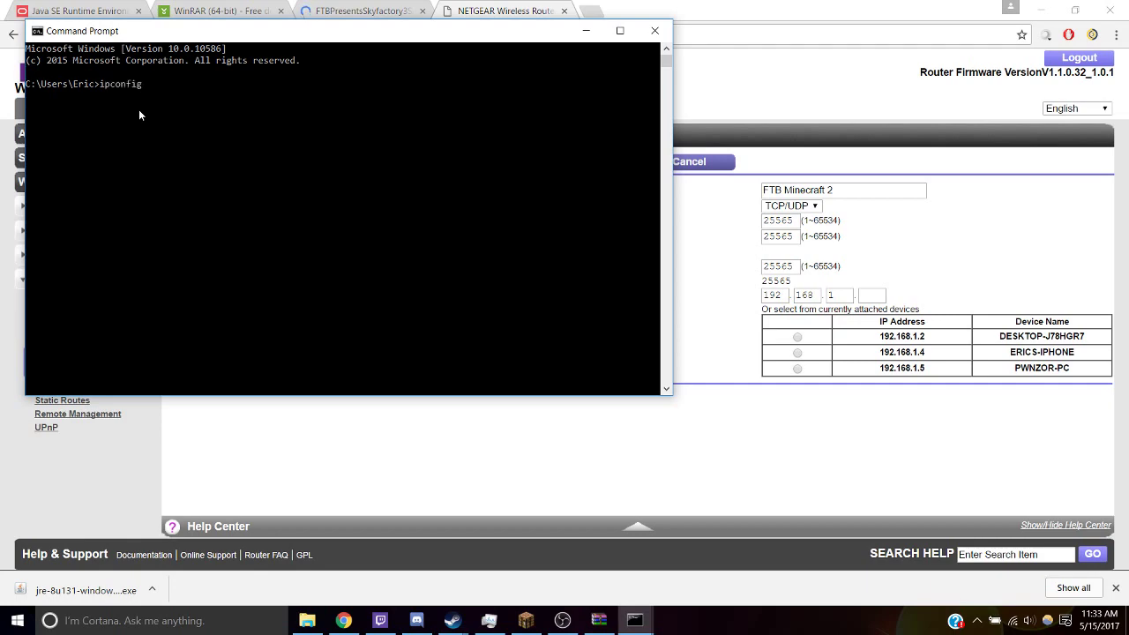
key("Return")
scroll(220, 190, "up", 7)
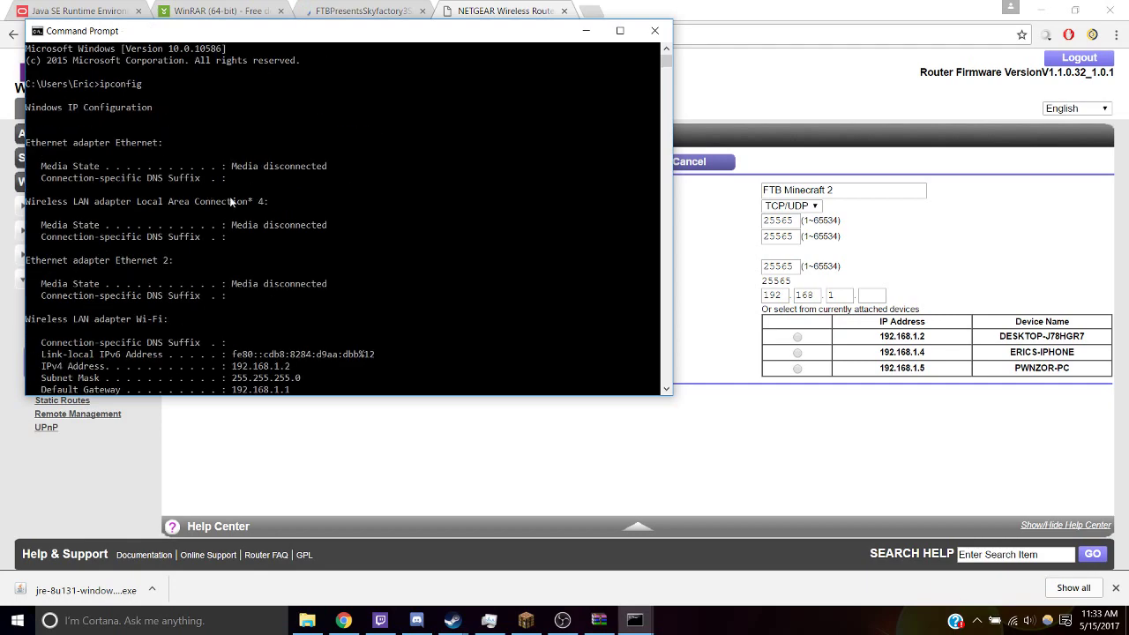
scroll(137, 234, "down", 1)
left_click_drag(41, 342, 300, 348)
Step: Complete the FTB Minecraft 2 internal IP as 192.168.1.2 by entering 2 in the last octet
left_click(874, 295)
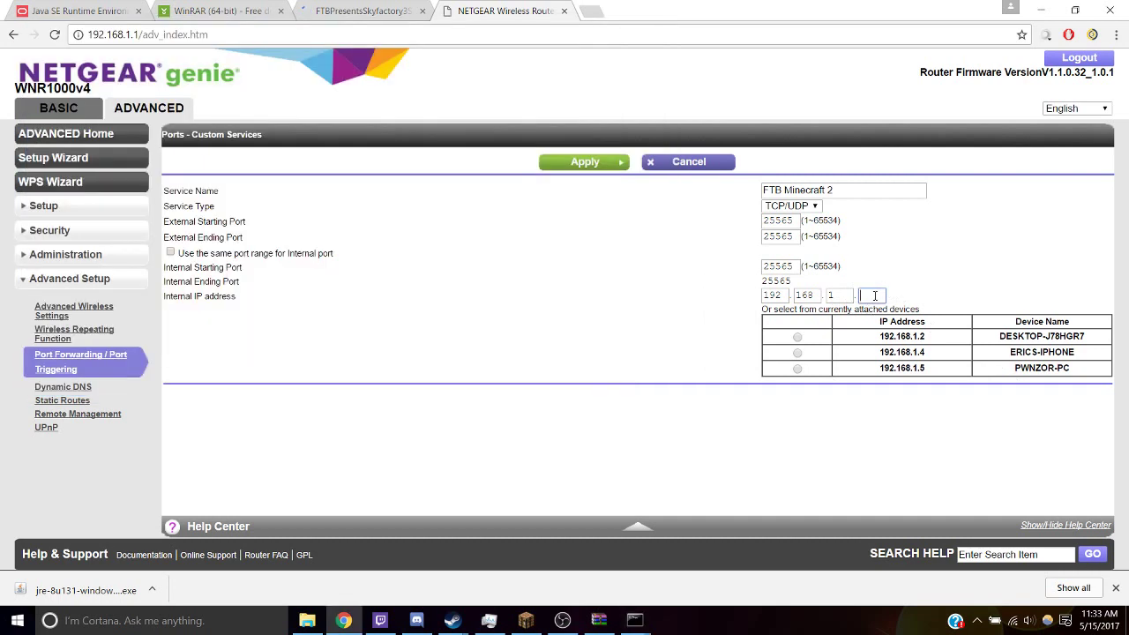
type("2")
left_click(985, 263)
Step: Compare the attached devices (phone, PWNZOR-PC, DESKTOP-J78HGR7) to identify this PC's 192.168.1.2 entry
left_click_drag(1011, 355, 1090, 355)
left_click_drag(1017, 366, 1086, 367)
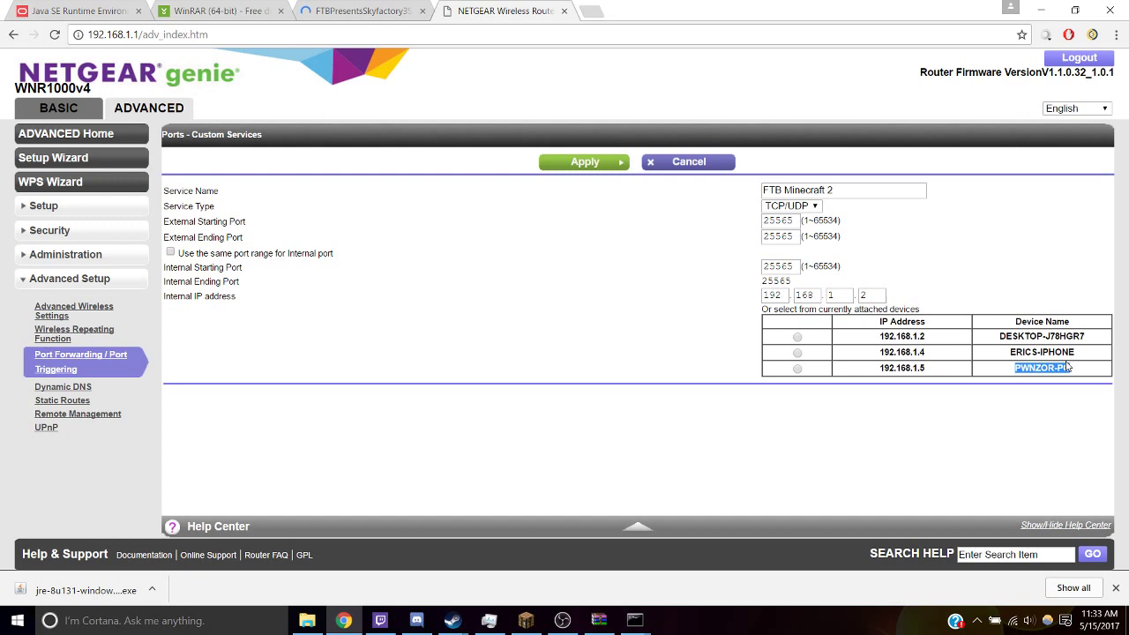
left_click_drag(1092, 337, 1002, 338)
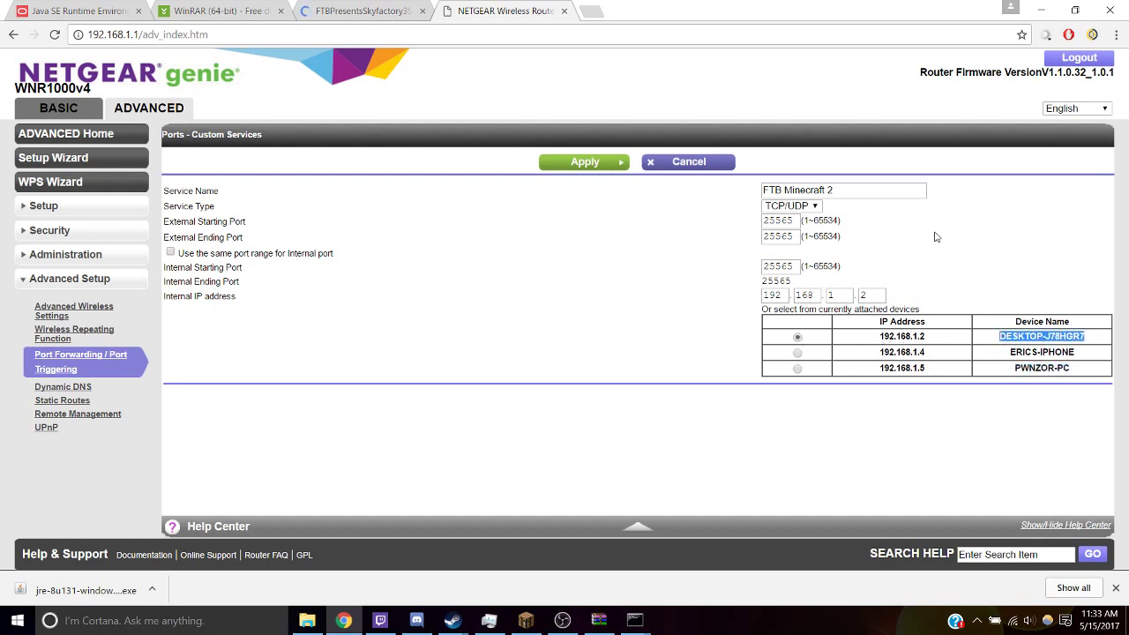
left_click_drag(883, 336, 943, 336)
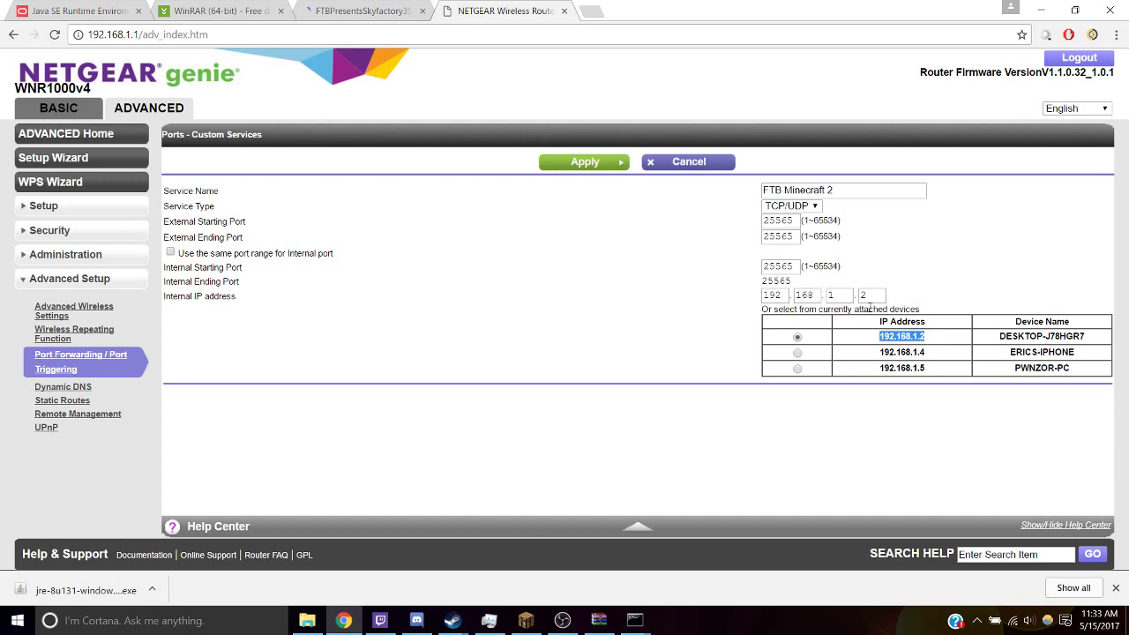
left_click(971, 278)
Step: Apply the rule, dismiss the port-conflict warning, and inspect the existing 25565 → 192.168.1.5 FTB Minecraft rule
left_click(594, 167)
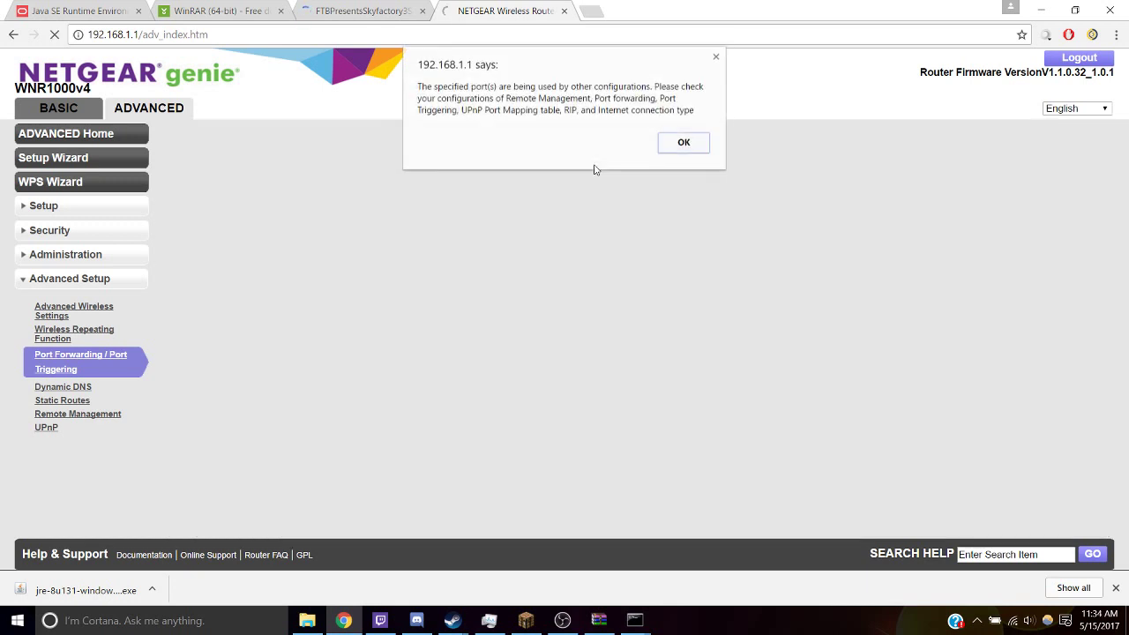
left_click(684, 142)
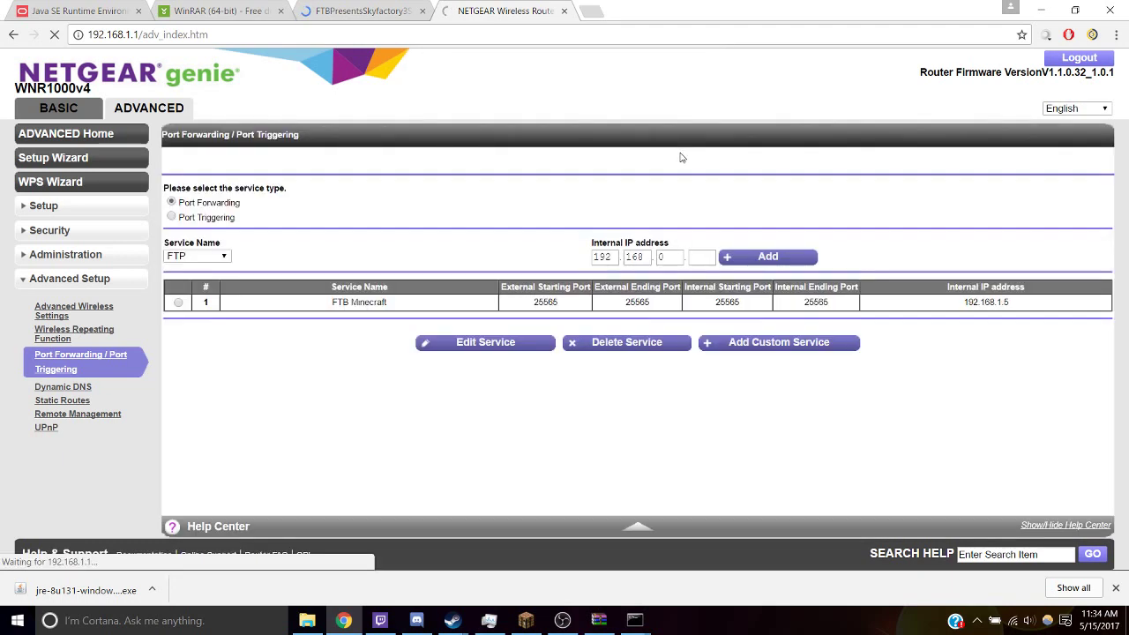
left_click_drag(334, 302, 953, 316)
left_click(949, 311)
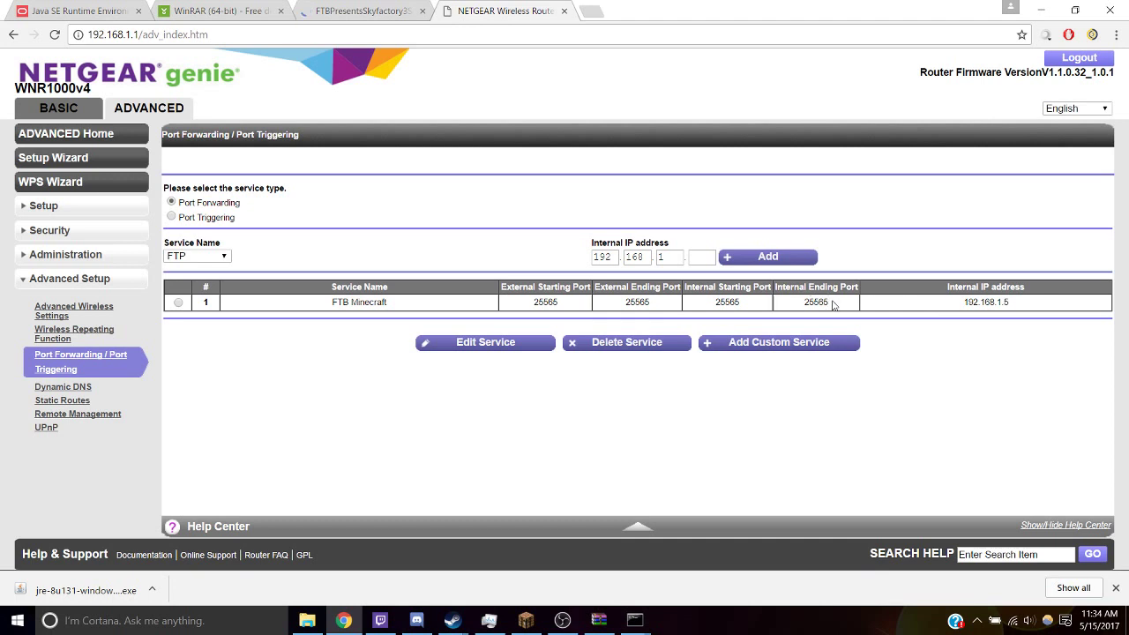
double_click(812, 301)
left_click_drag(953, 304, 1051, 303)
Step: Search Google for 'whats my ip' in a new tab
left_click(593, 13)
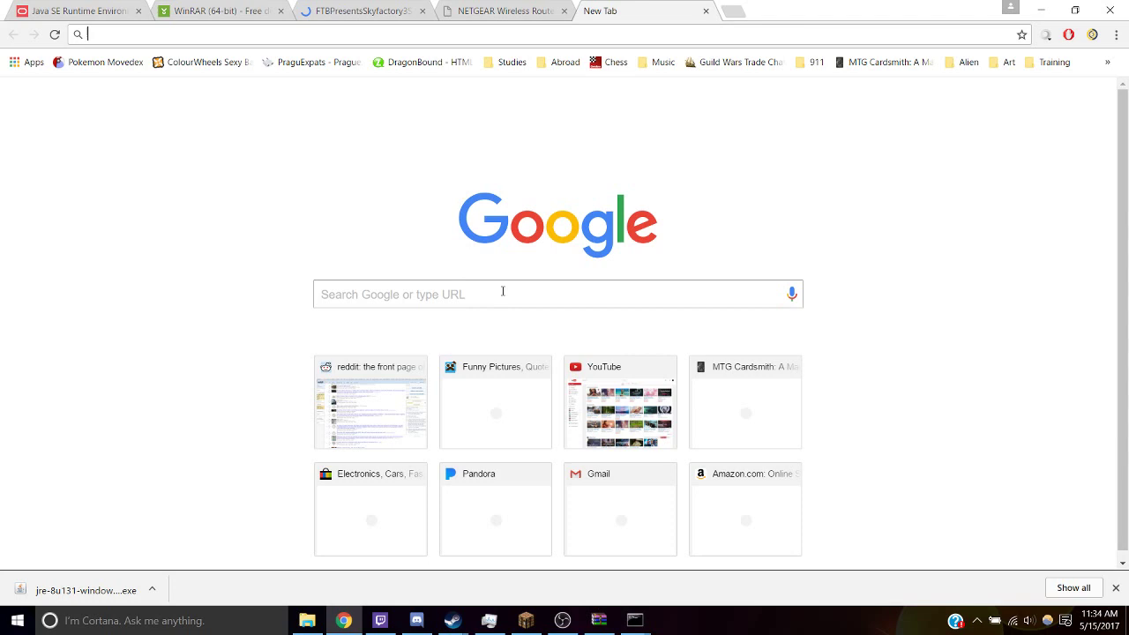
left_click(511, 289)
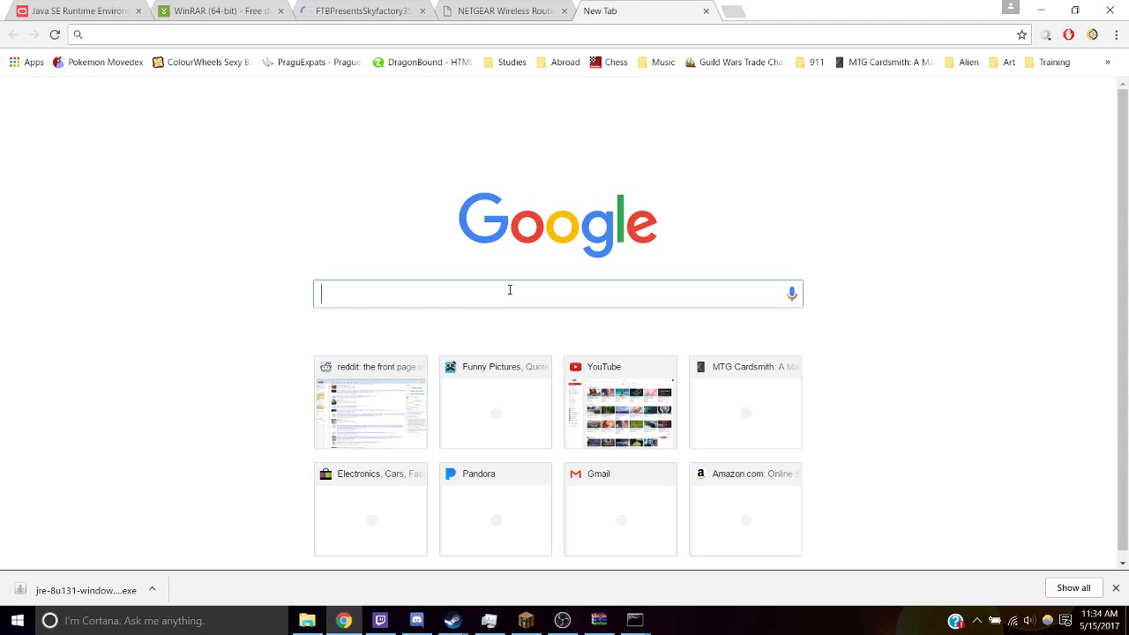
type("whats my ip")
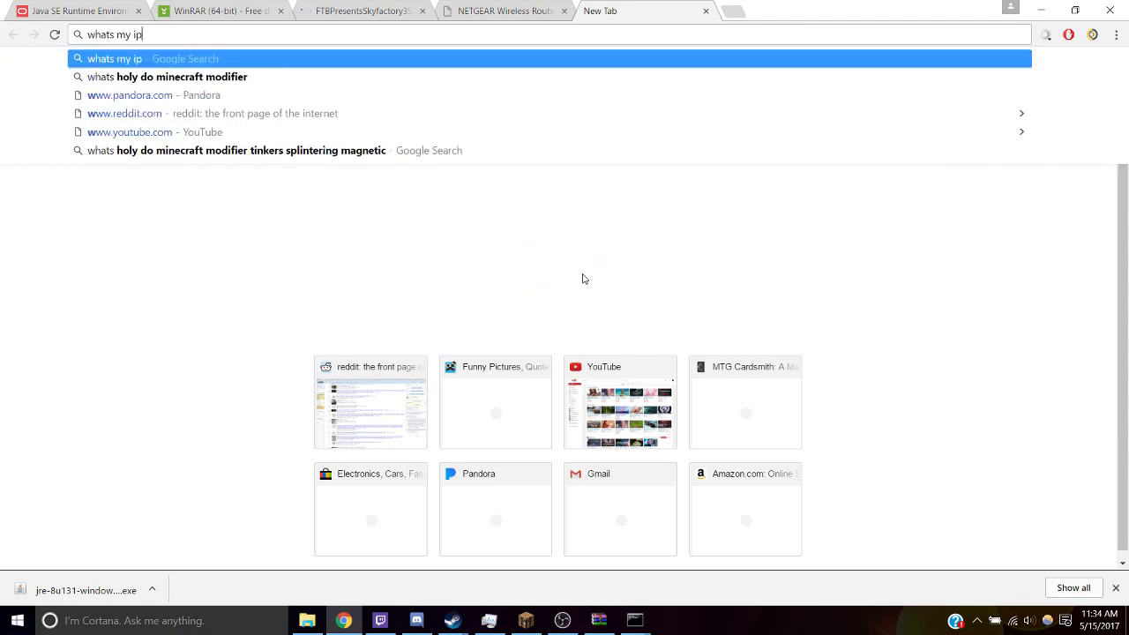
key("Return")
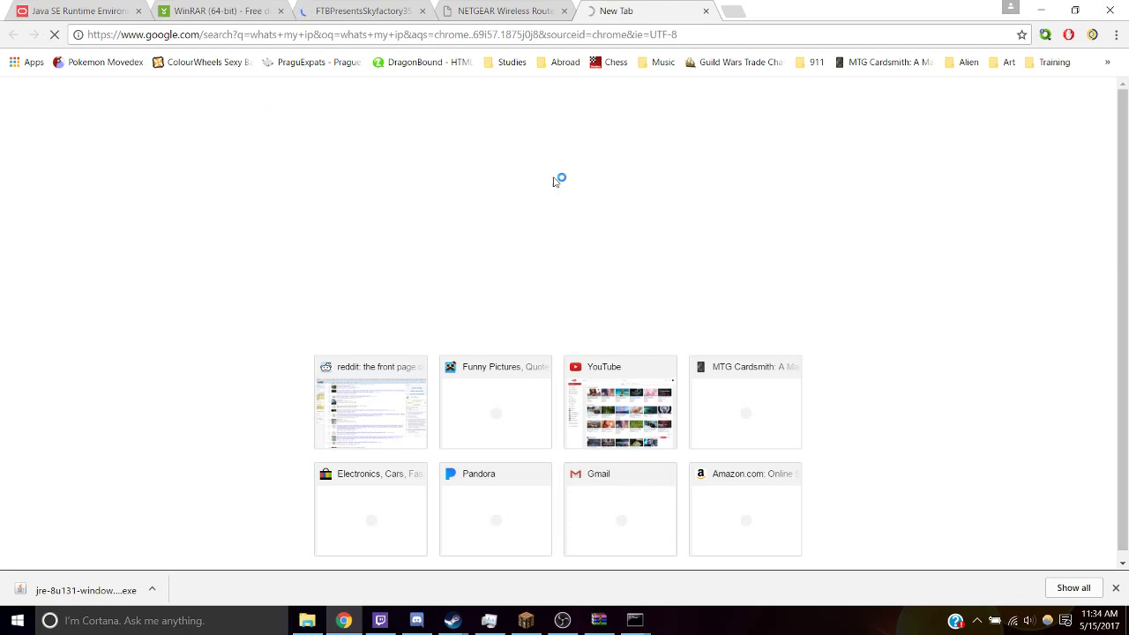
Step: In another new tab, go to bing.com and search 'whats my ip'
left_click(642, 35)
key("BackSpace")
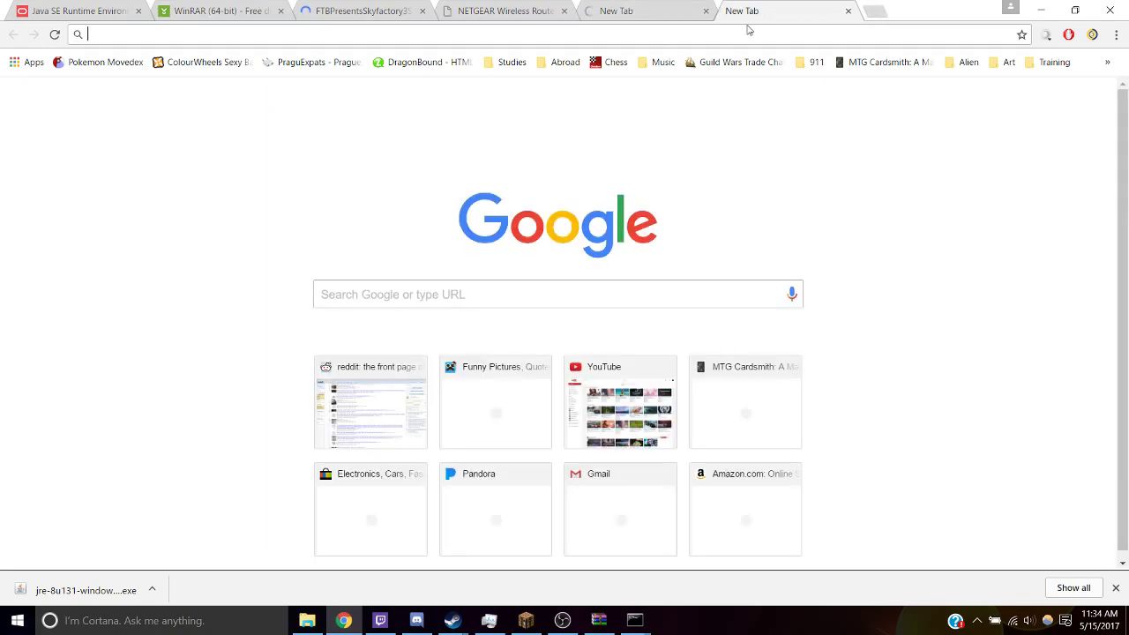
type("bing.com")
key("Return")
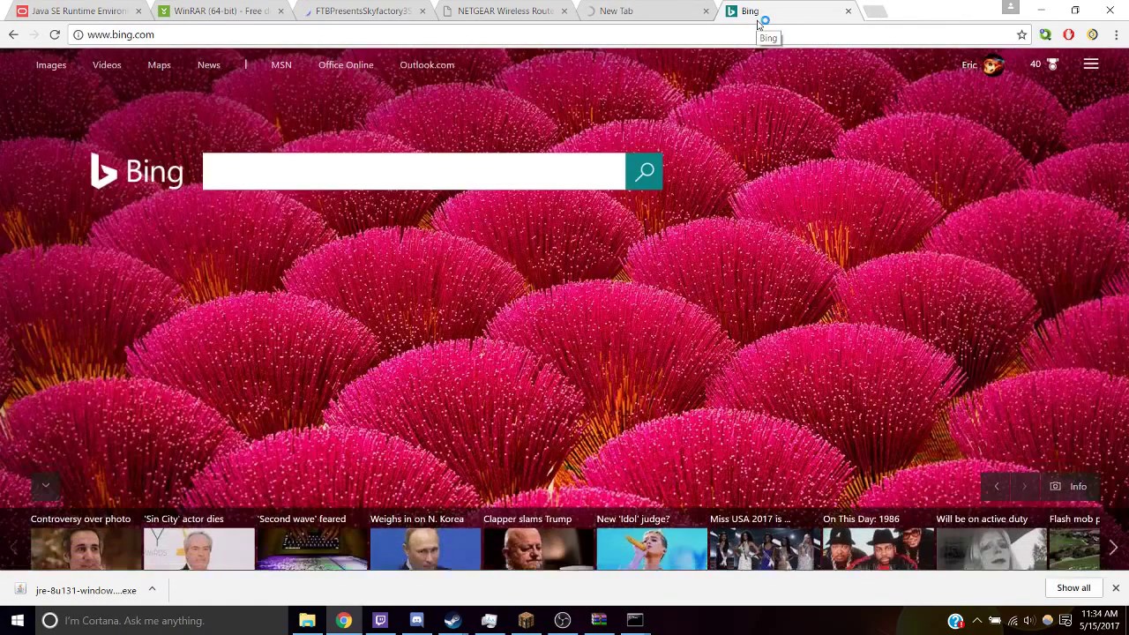
type("whats my ip")
key("Return")
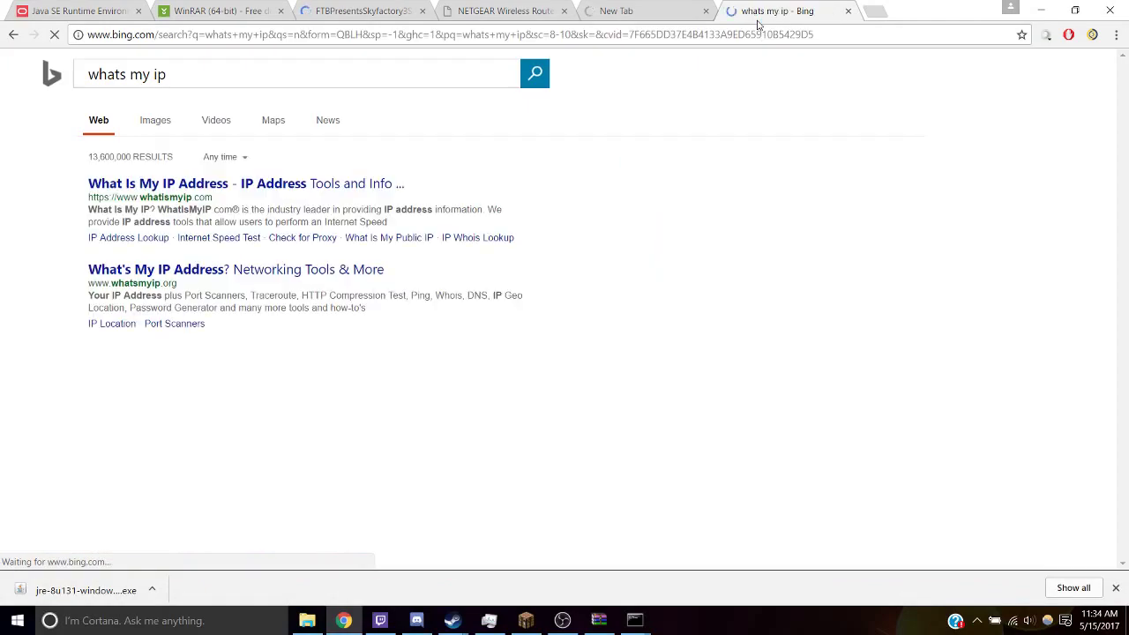
Step: Open the whatismyip.com result and highlight the public IP address it displays
left_click(247, 187)
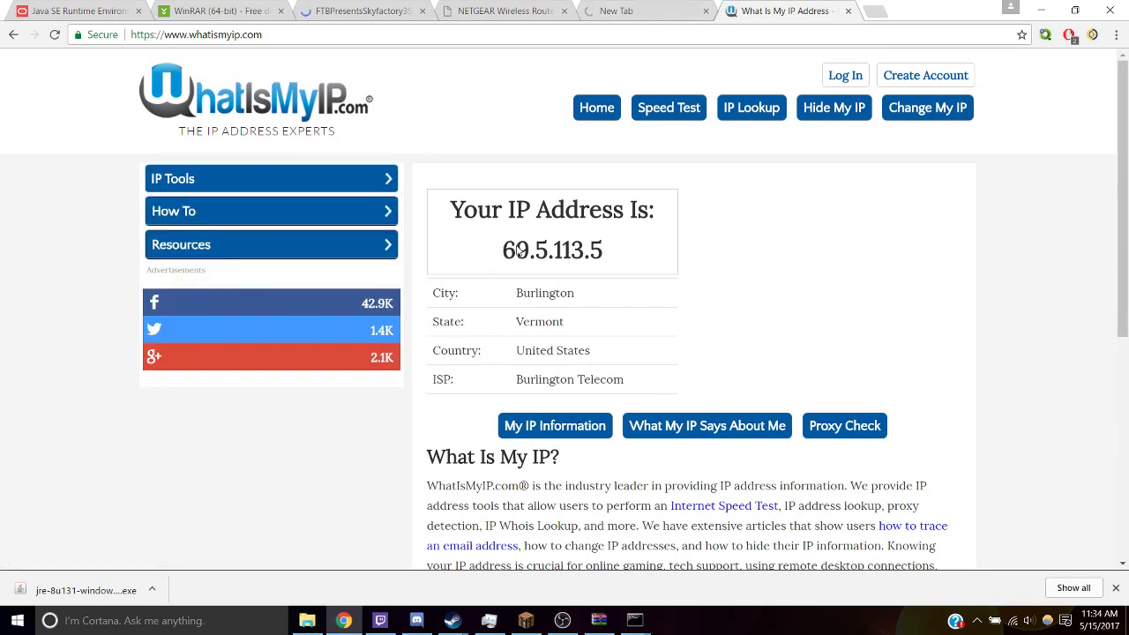
mouse_move(501, 250)
left_mouse_down()
mouse_move(639, 250)
mouse_move(495, 254)
left_mouse_up()
left_click(641, 257)
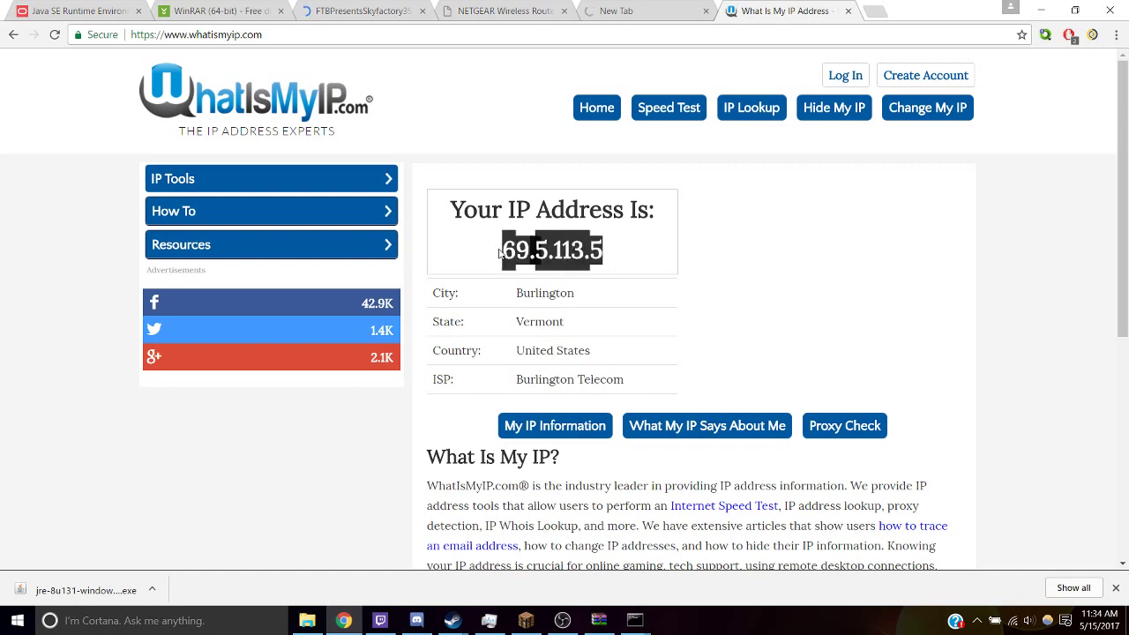
left_click(658, 230)
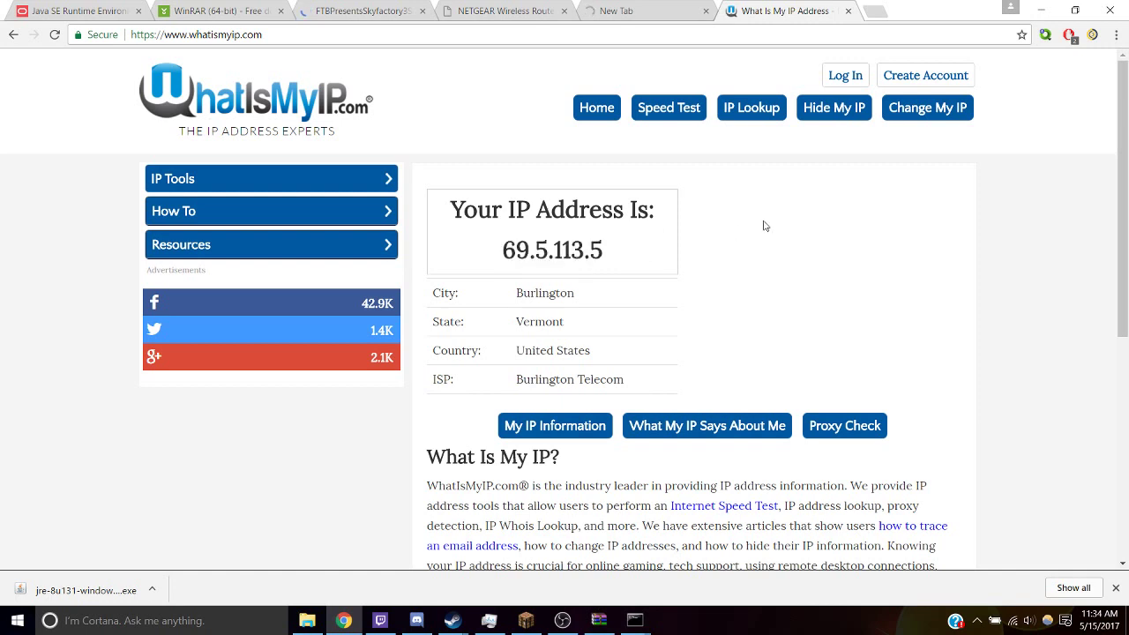